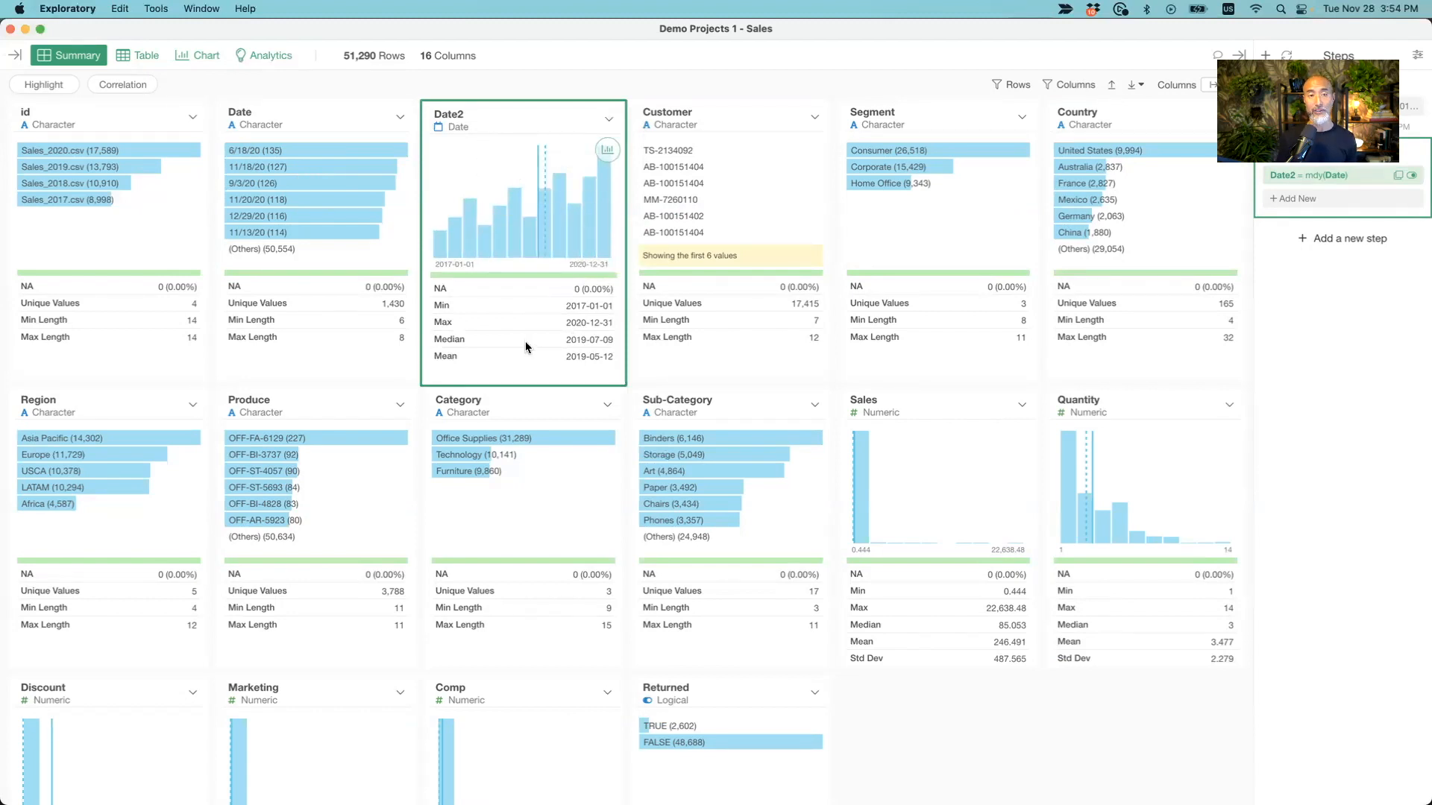
- Create a bar chart with the text Date column on the X axis, adding all of its unique values
left_click(327, 122)
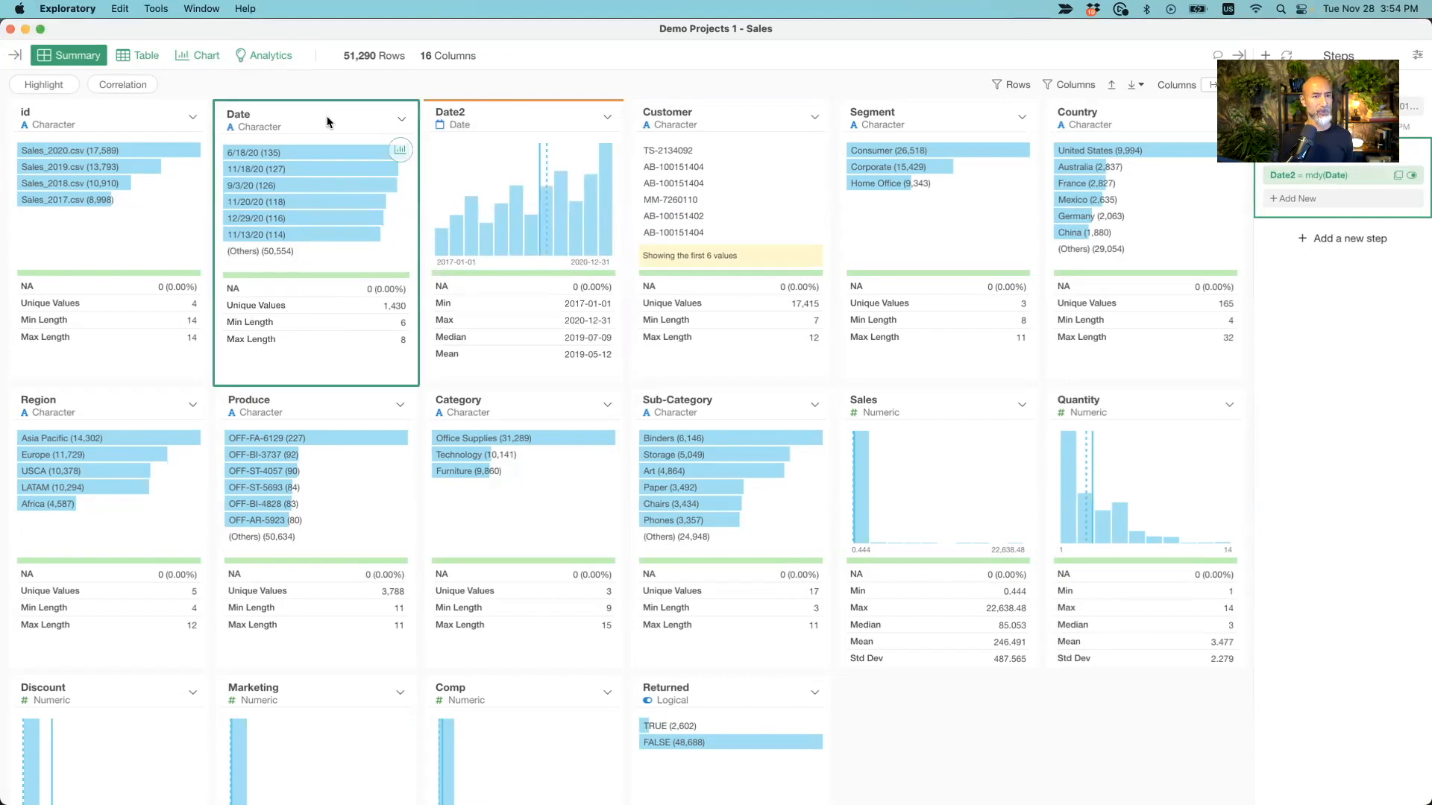
left_click(197, 55)
left_click(75, 138)
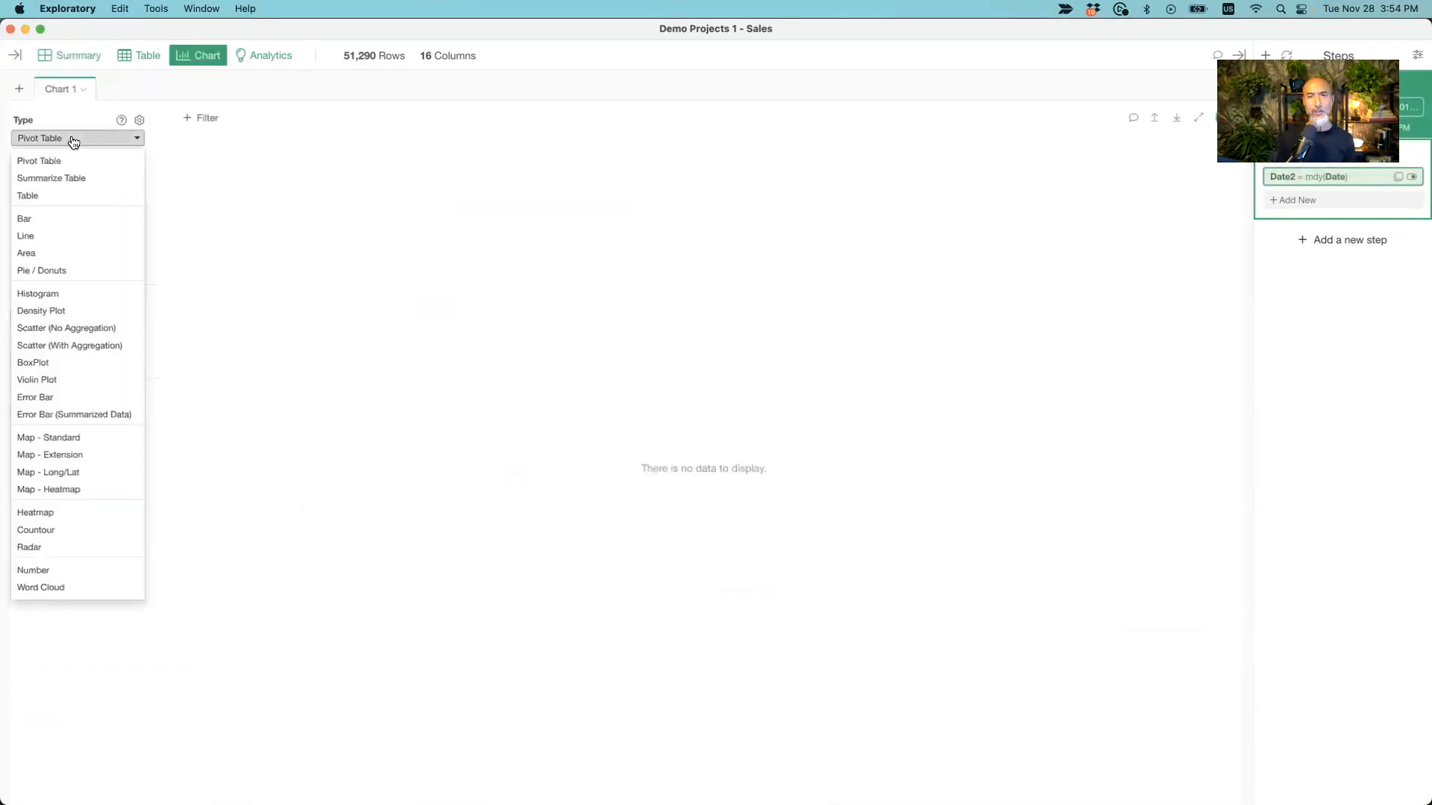
left_click(70, 218)
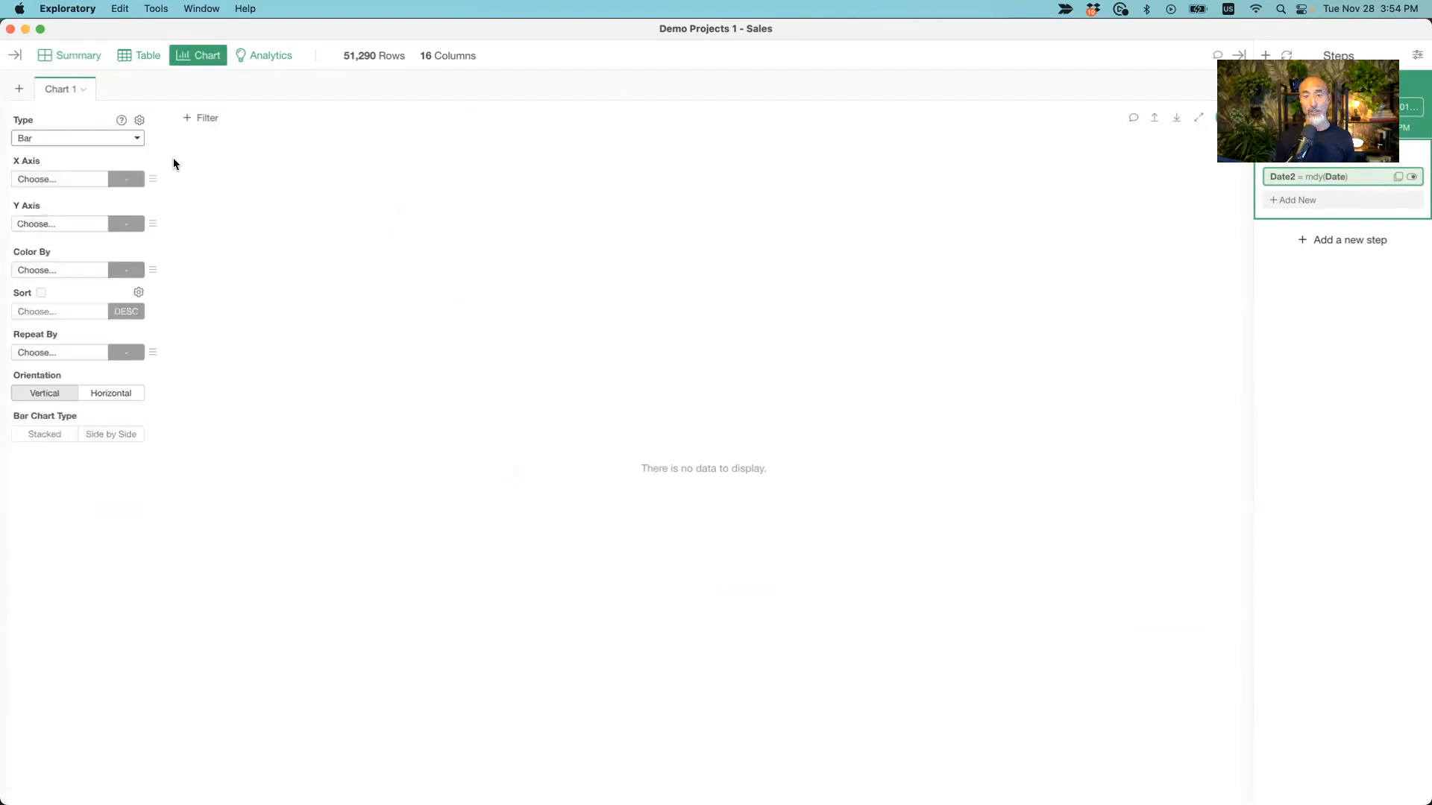
left_click(56, 179)
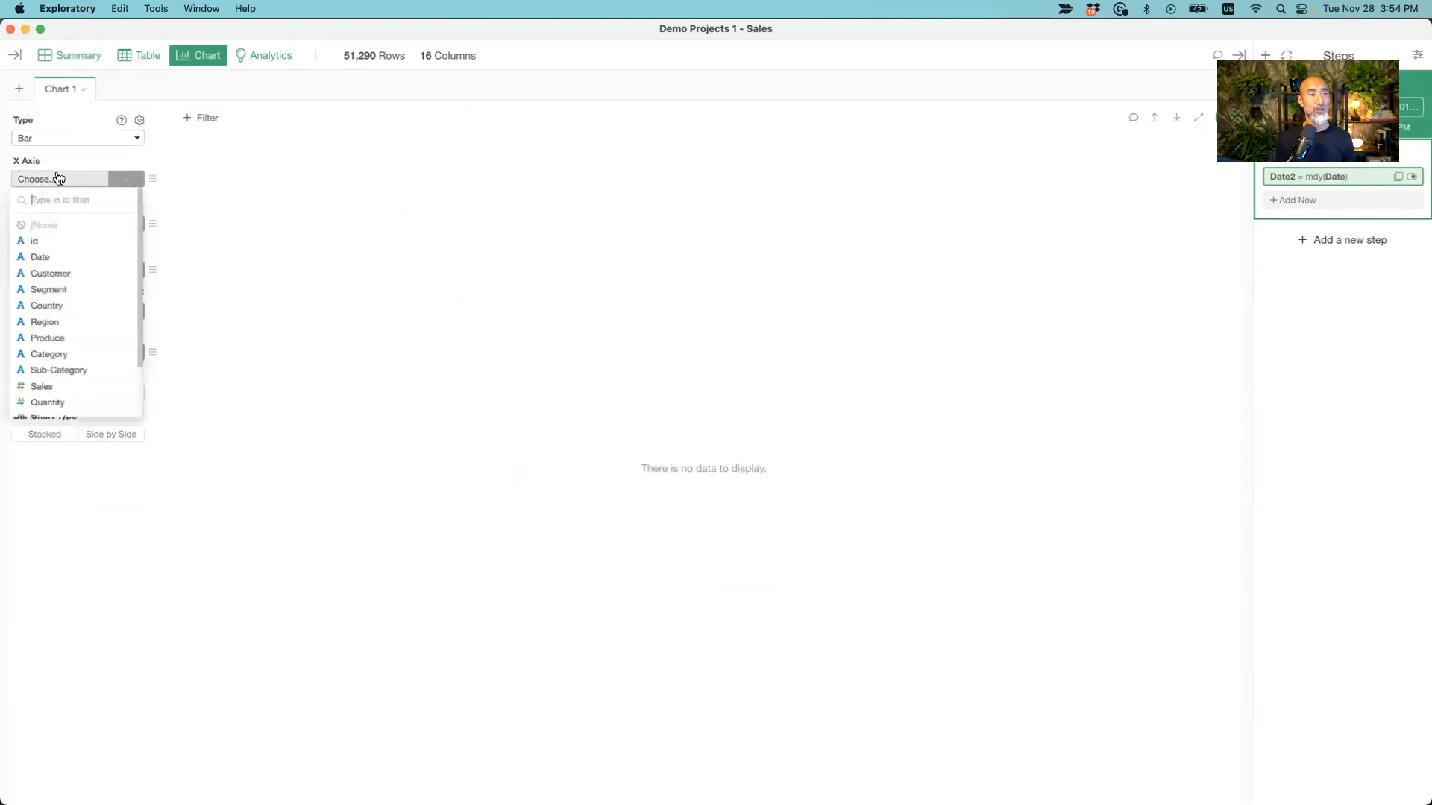
left_click(64, 258)
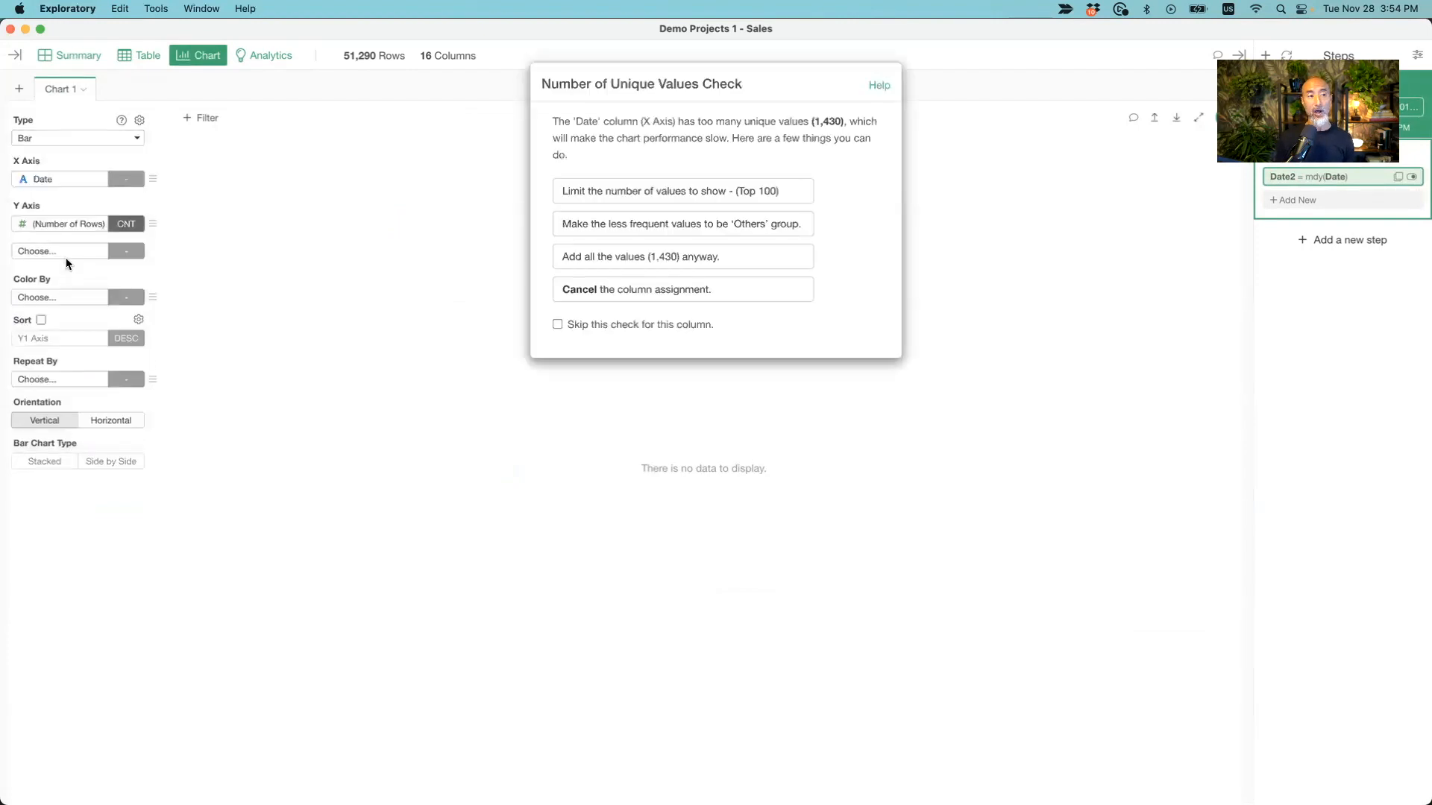
left_click(628, 255)
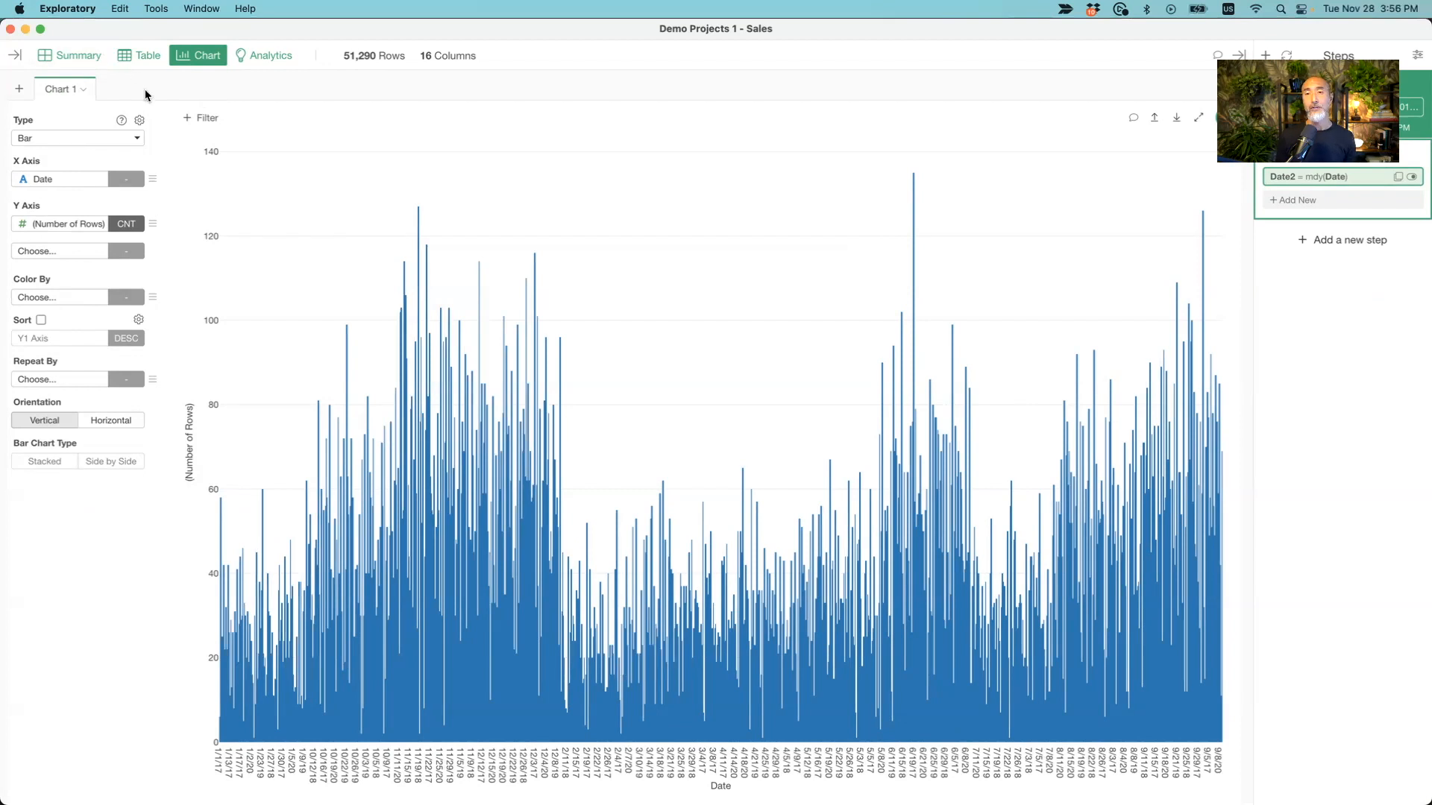
left_click(93, 63)
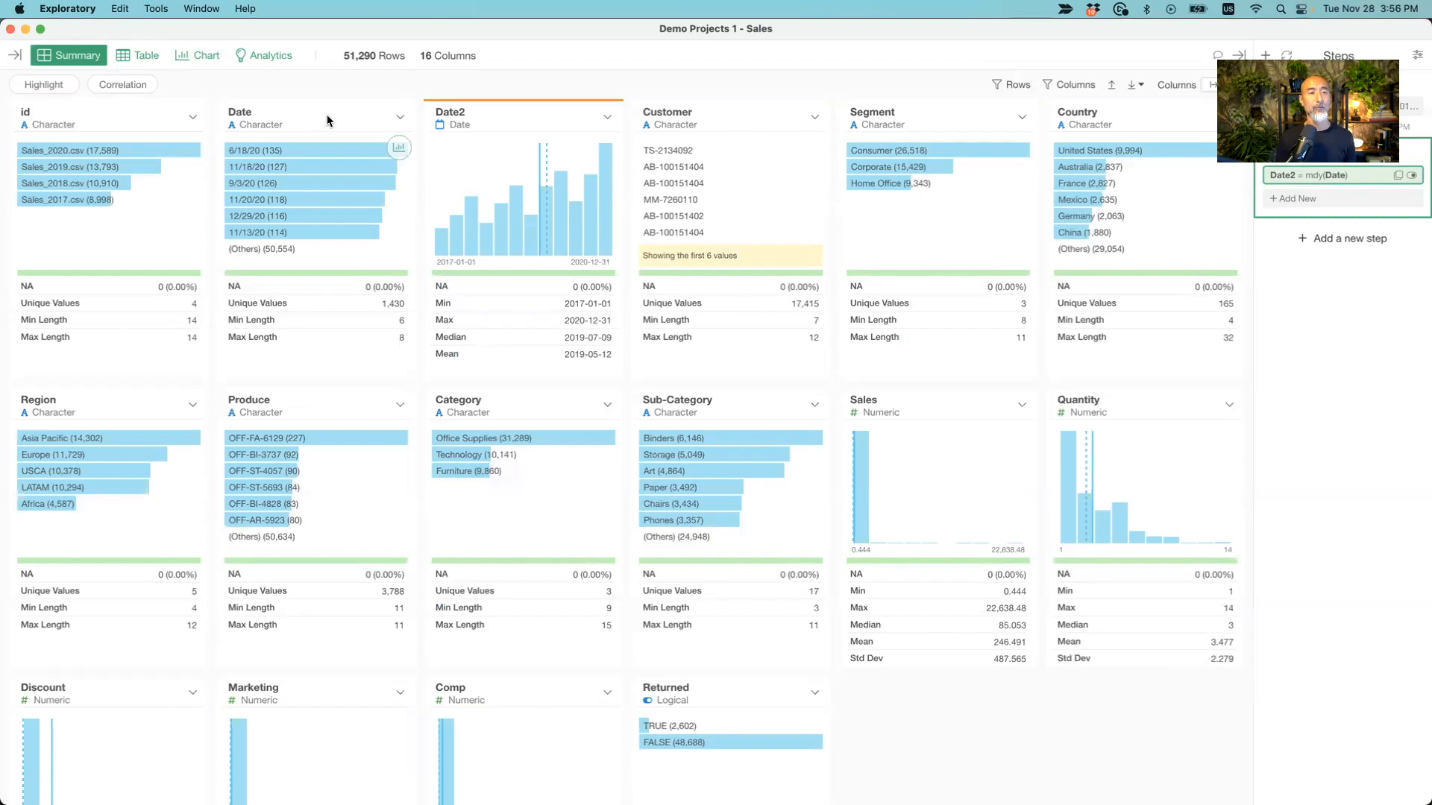
left_click(401, 118)
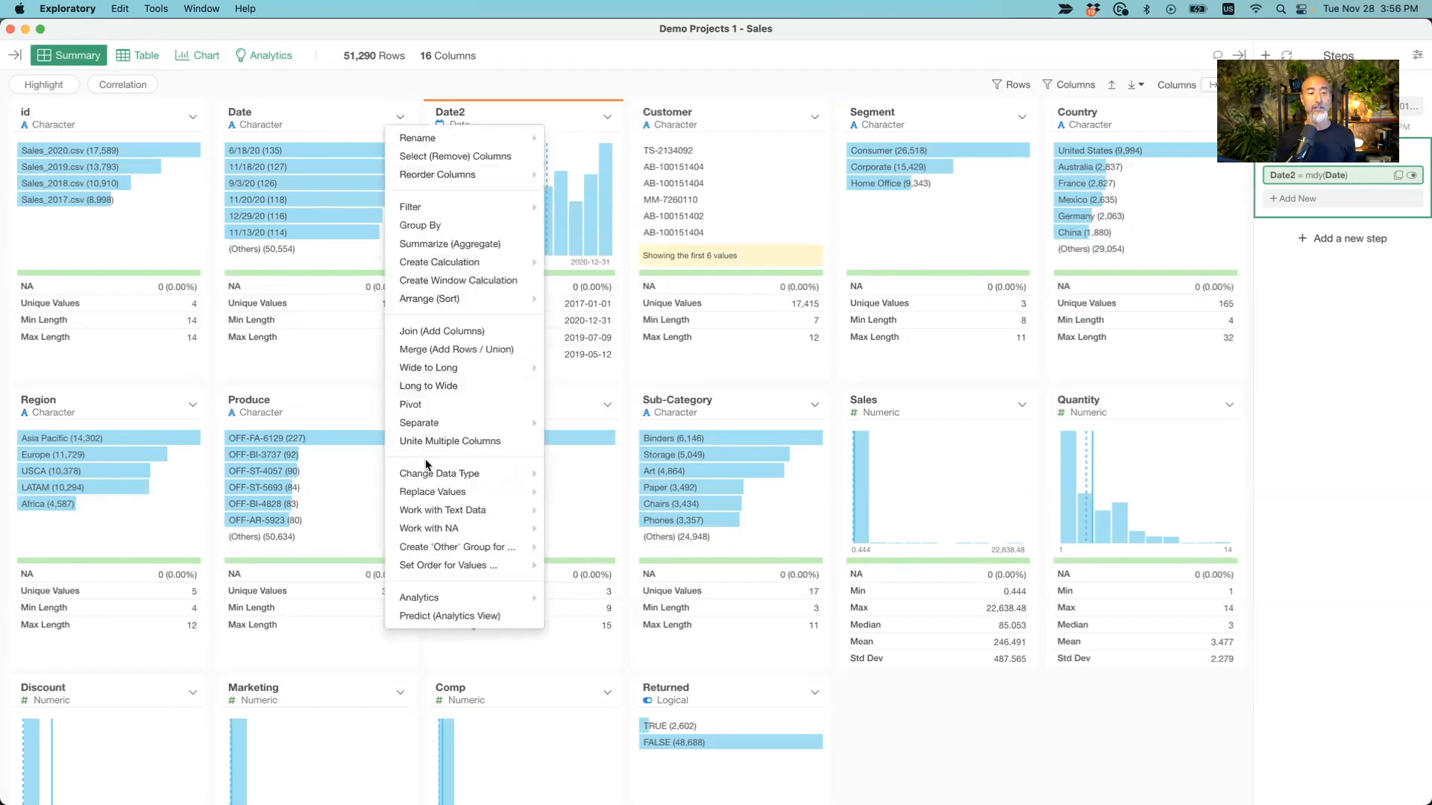
mouse_move(430, 478)
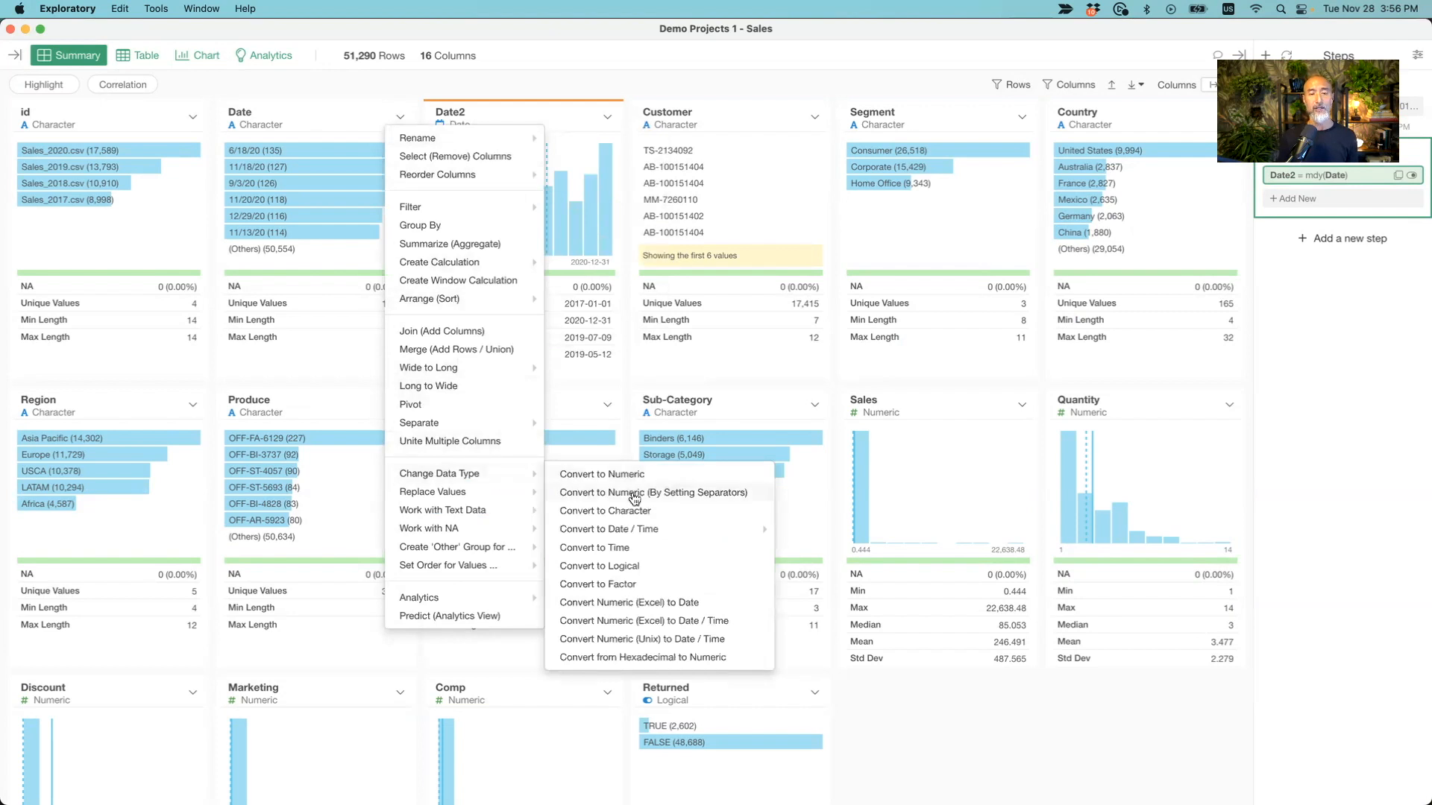
mouse_move(647, 528)
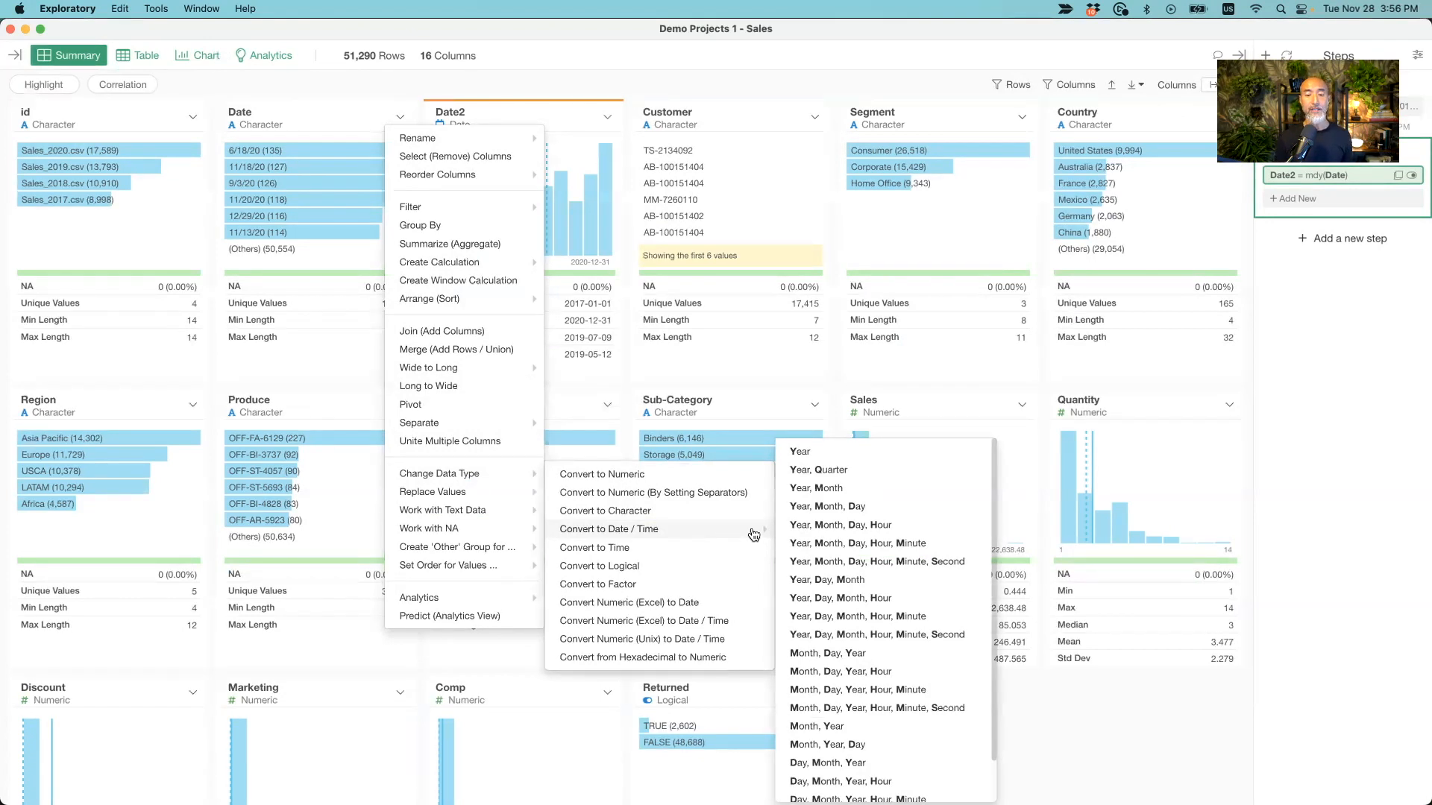
left_click(320, 89)
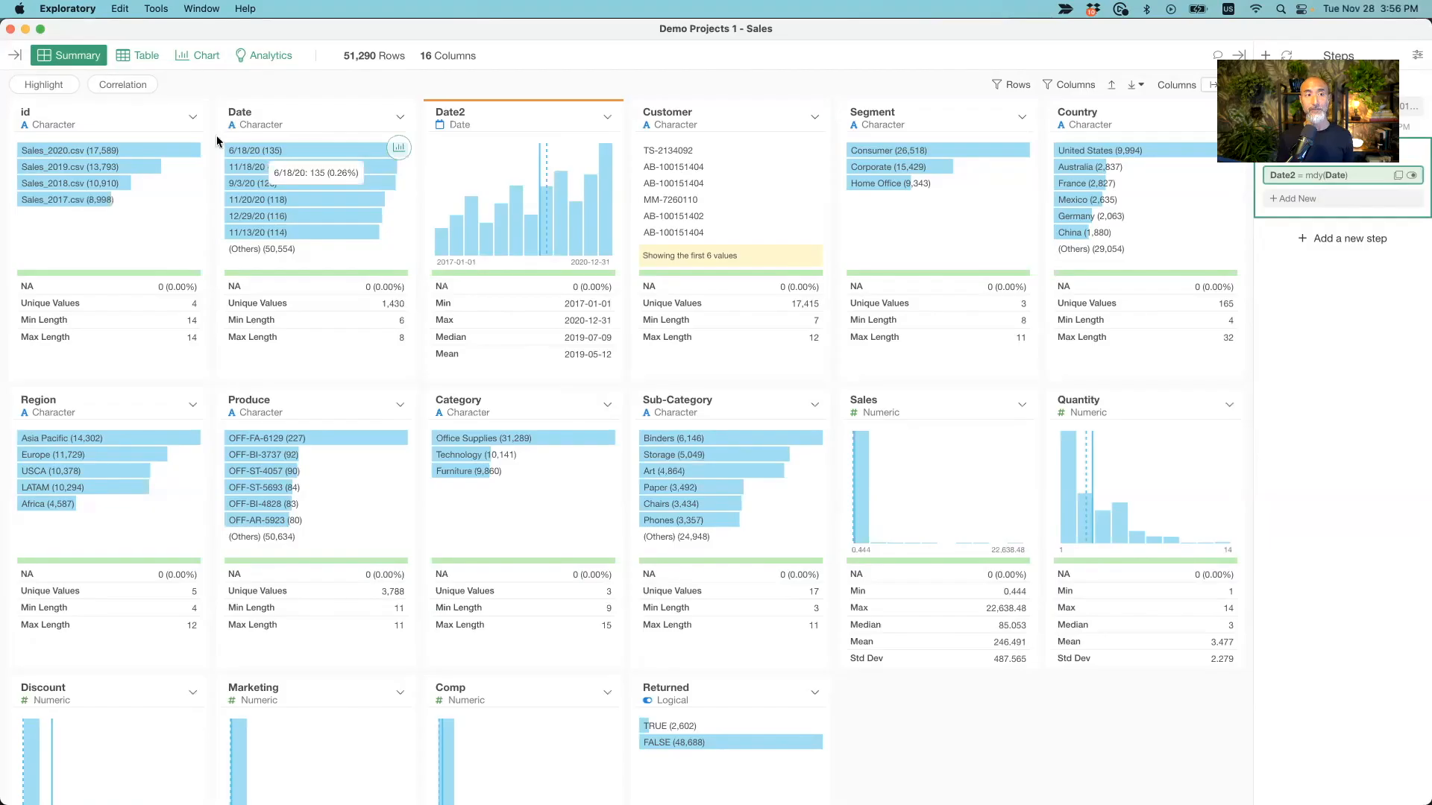
- In the table view, set up a data type conversion of the Date column to date in Month, Day, Year order
left_click(259, 111)
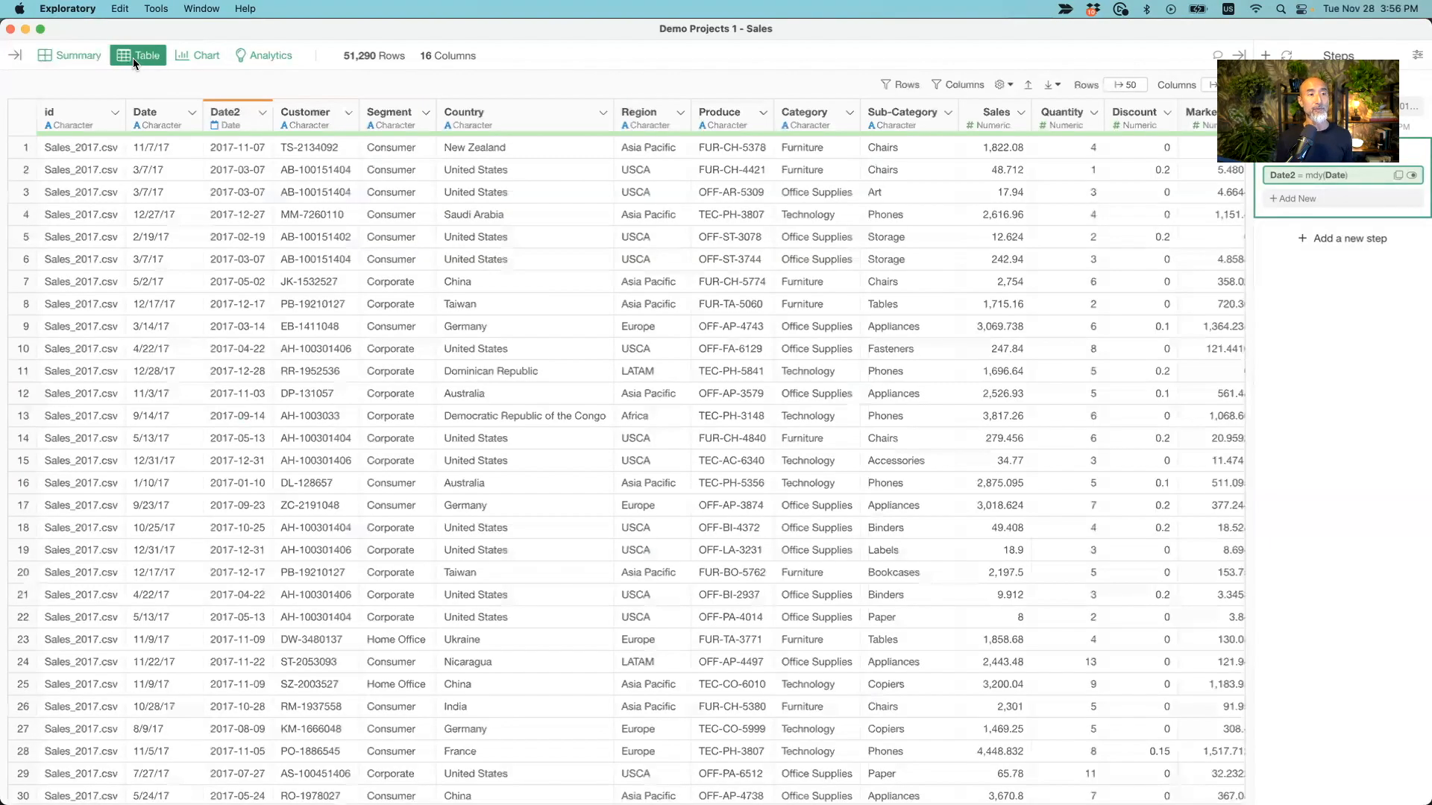
left_click(163, 121)
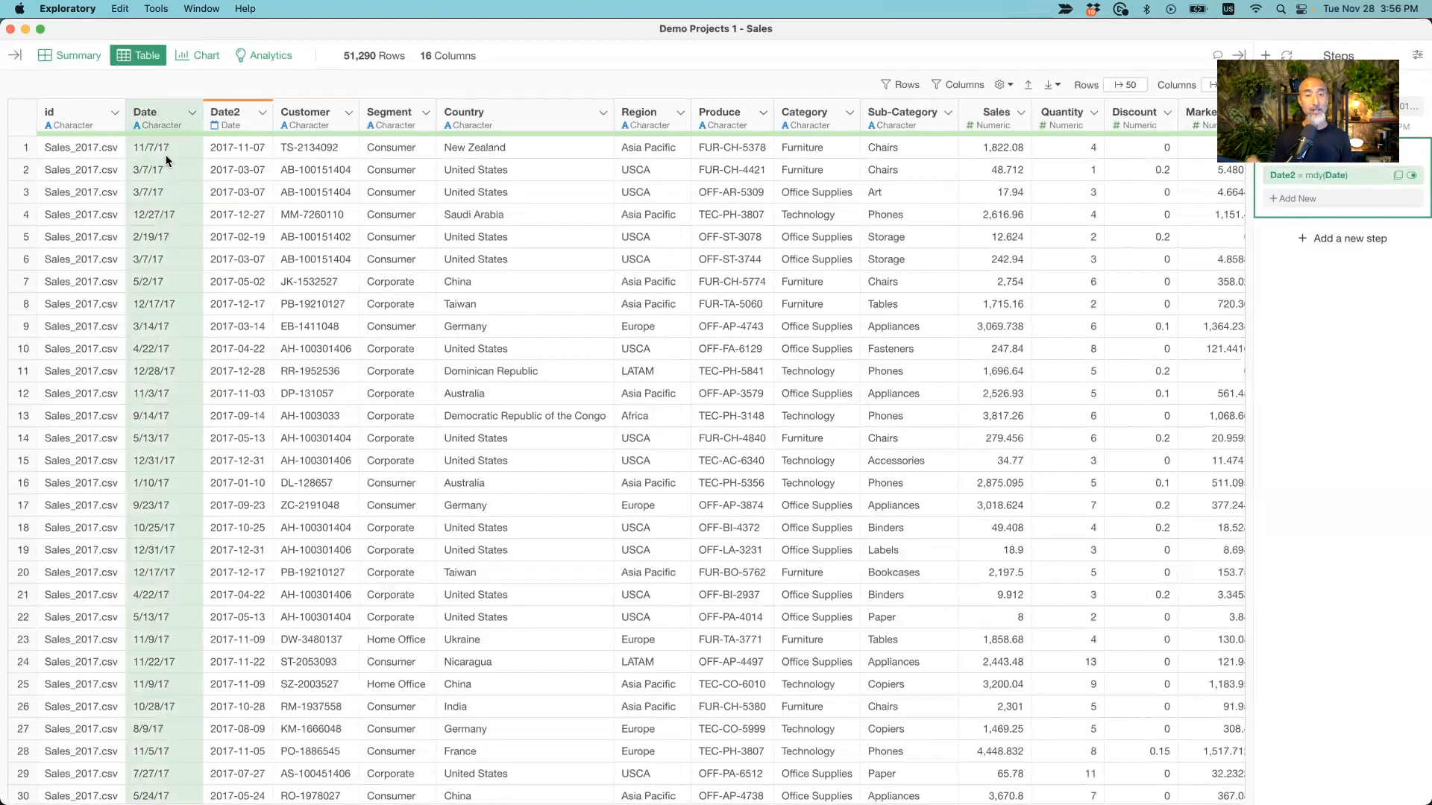
left_click(192, 114)
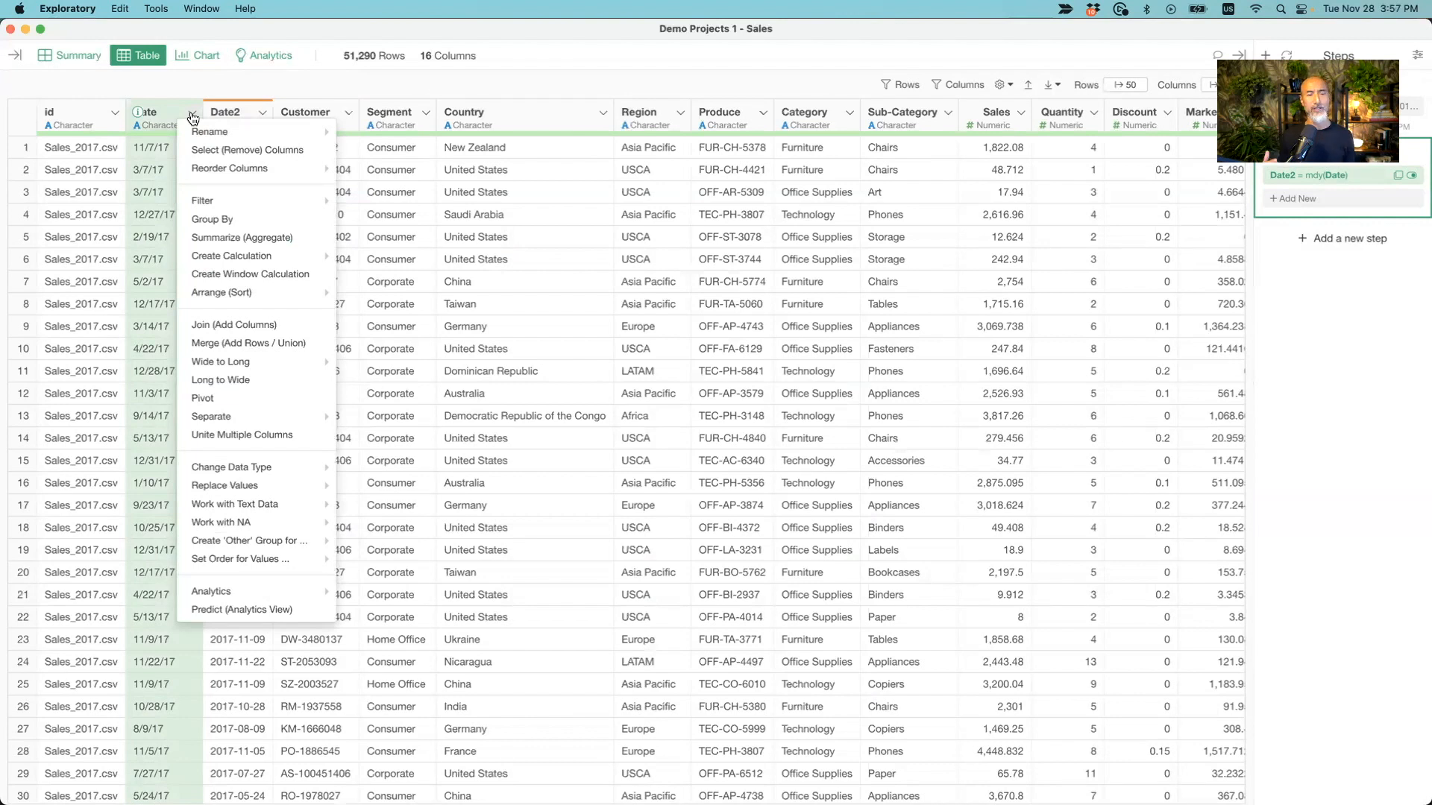
mouse_move(237, 468)
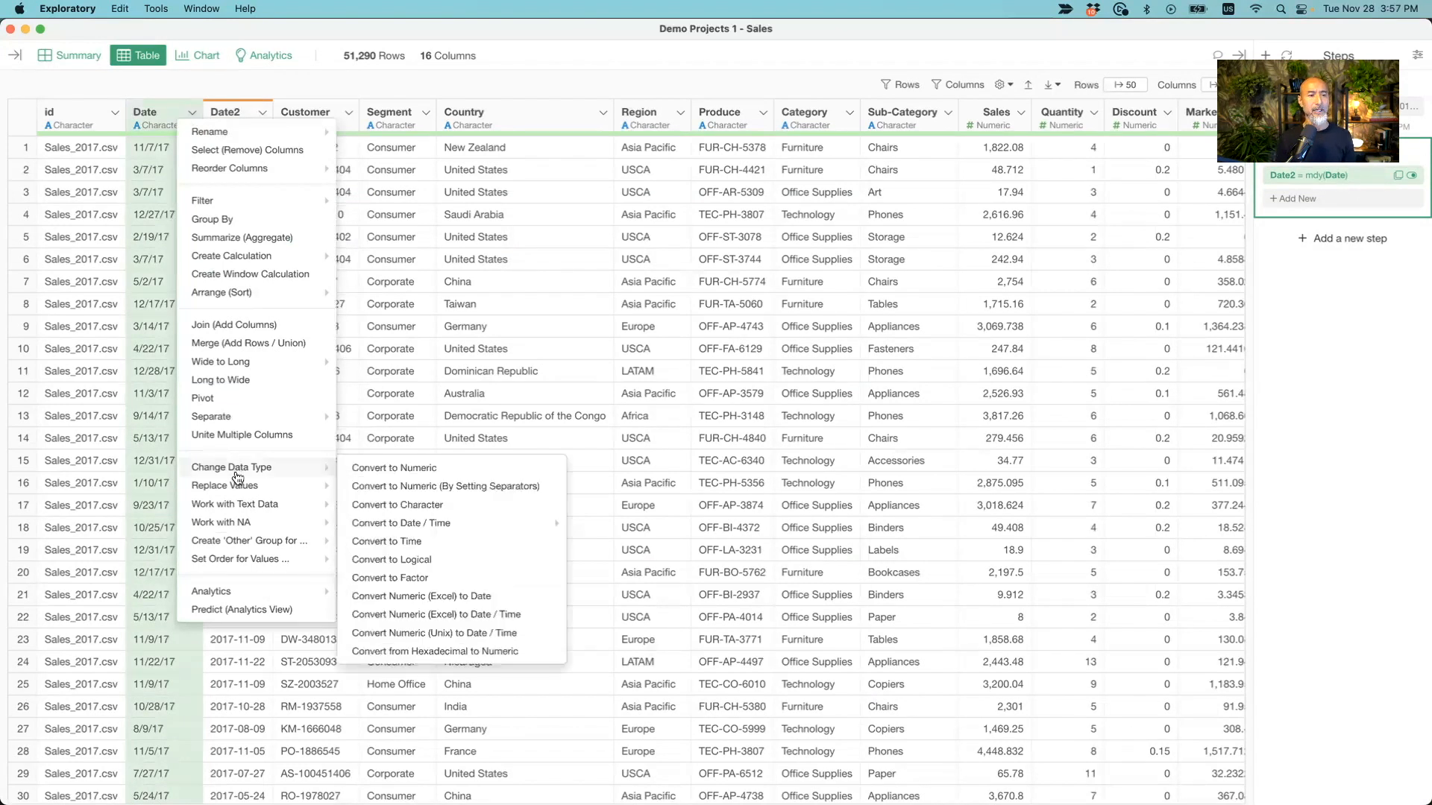
mouse_move(472, 528)
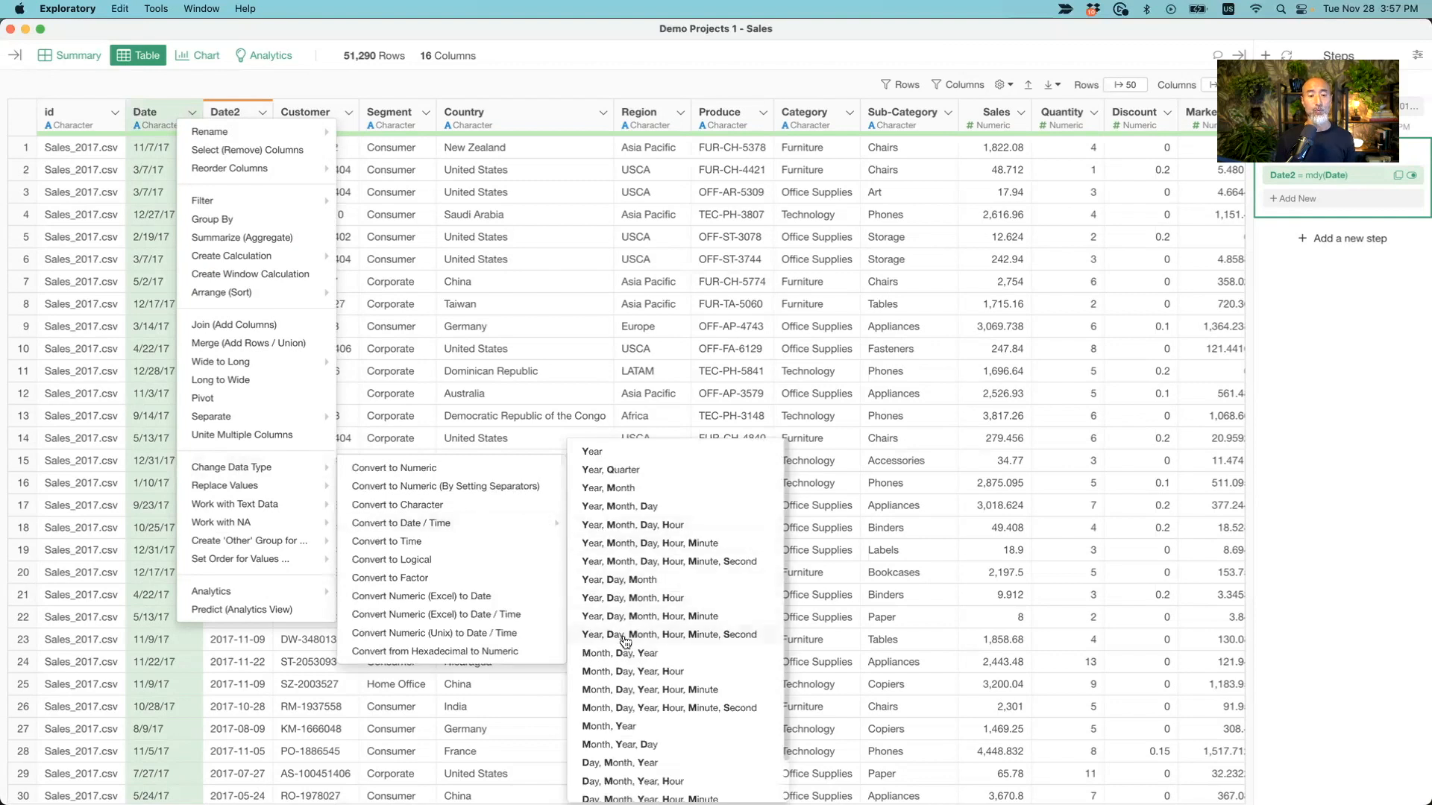
scroll(624, 656, "down", 2)
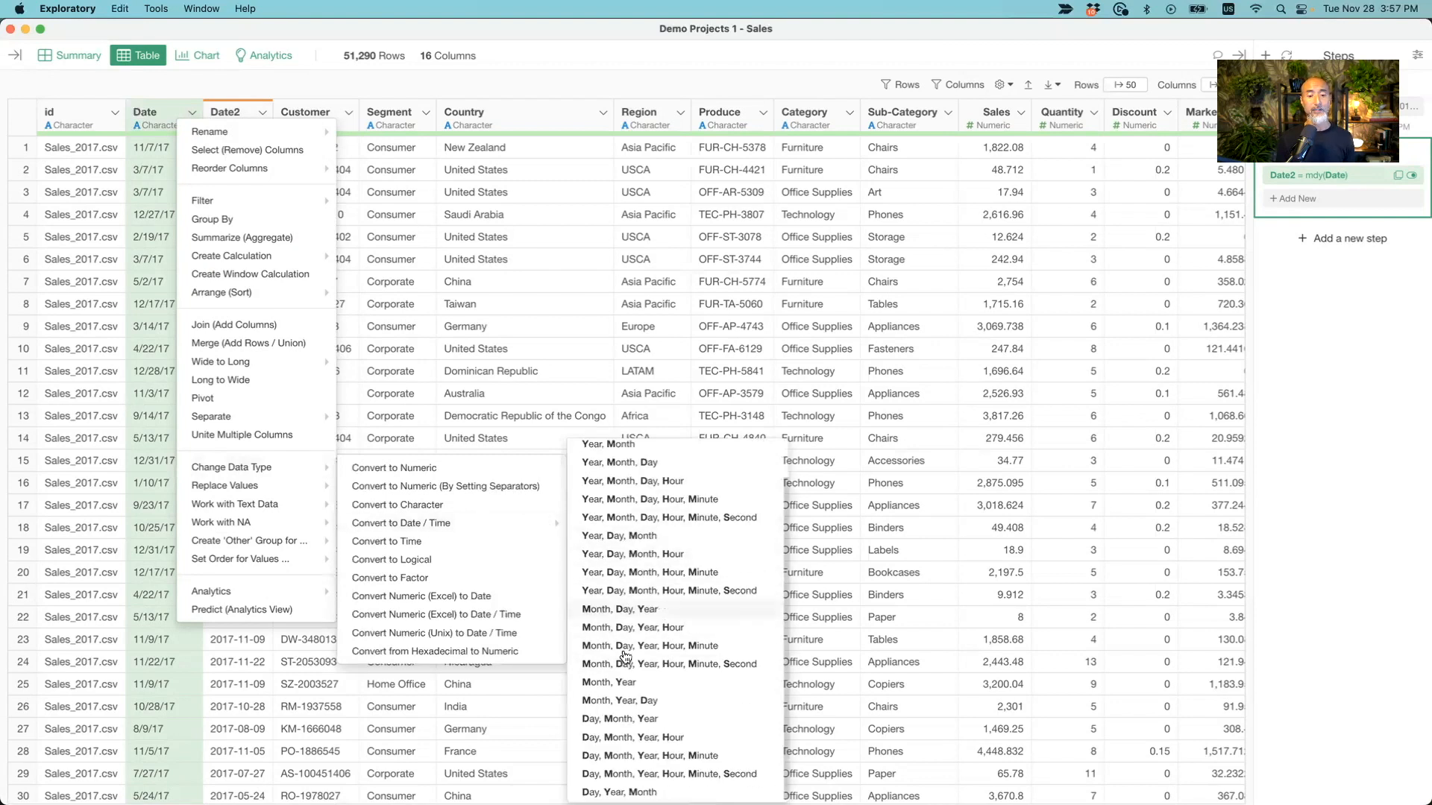
left_click(625, 614)
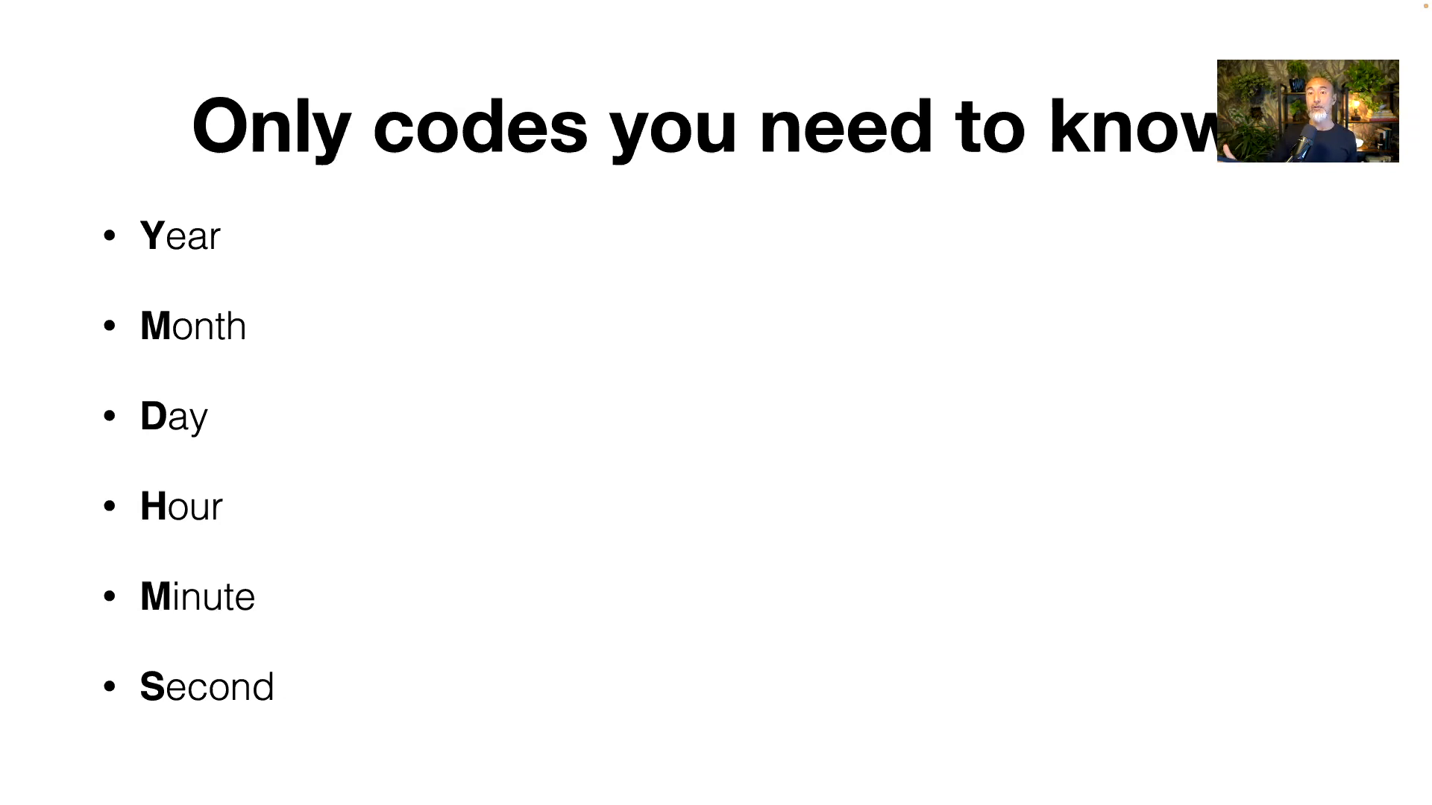
key("Right")
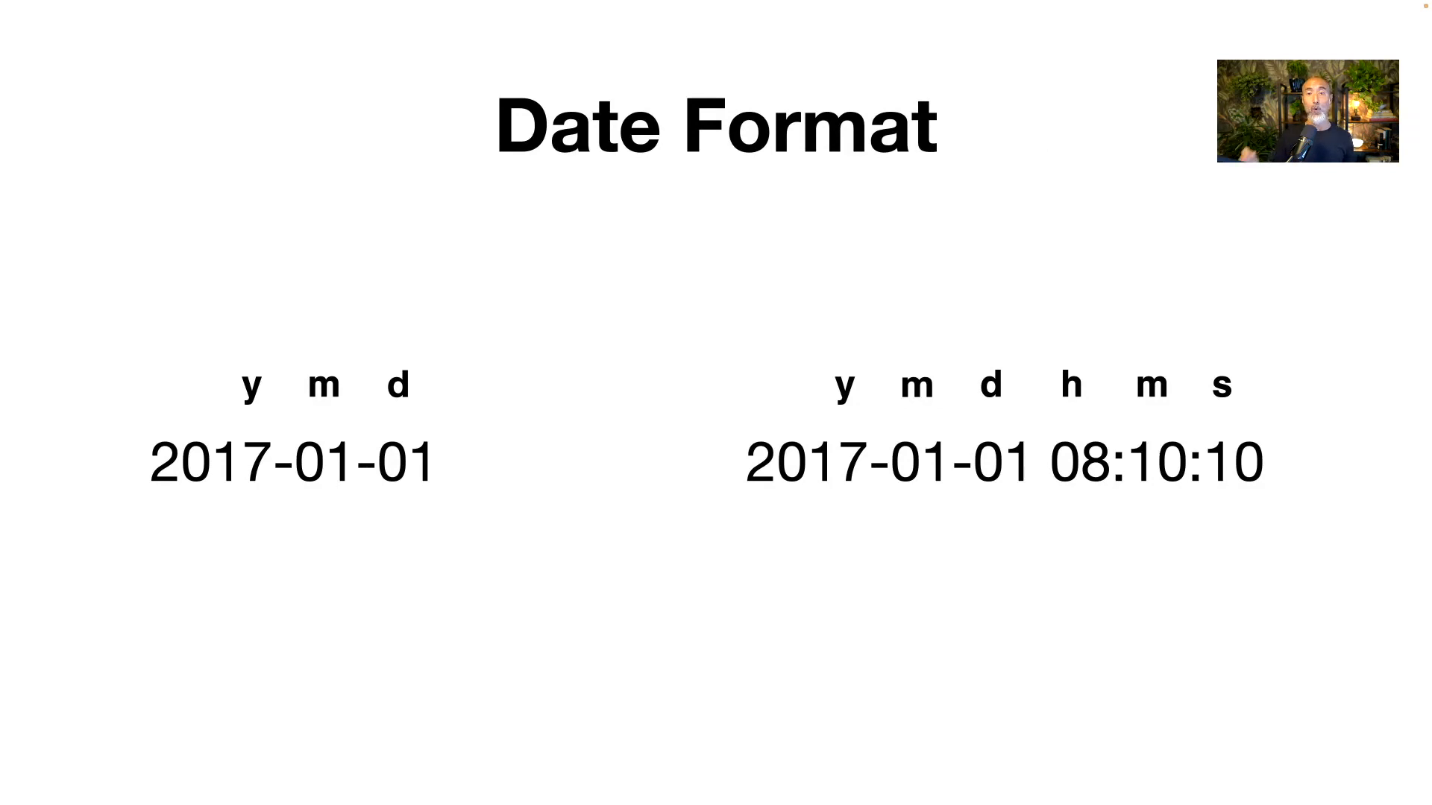
key("Right")
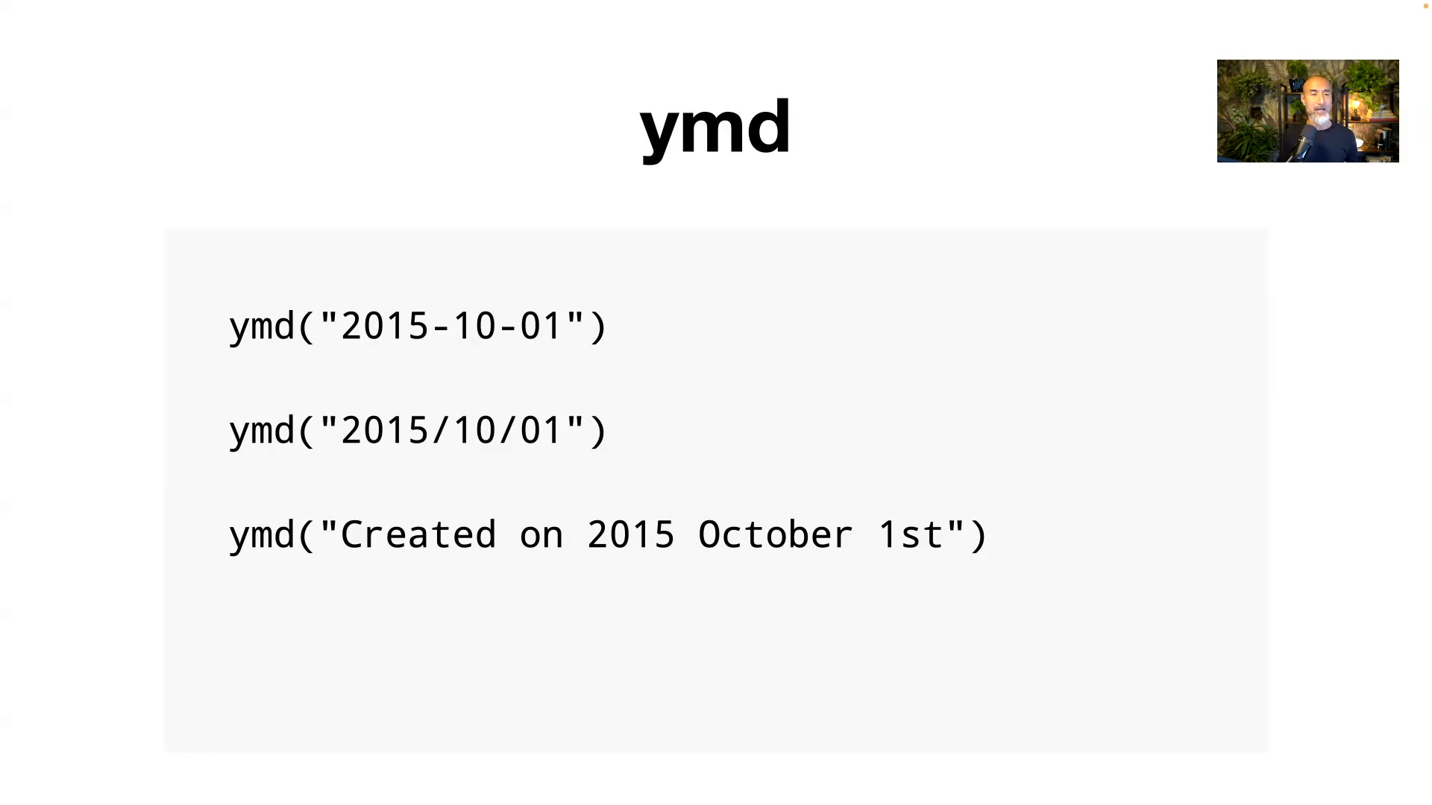
key("Right")
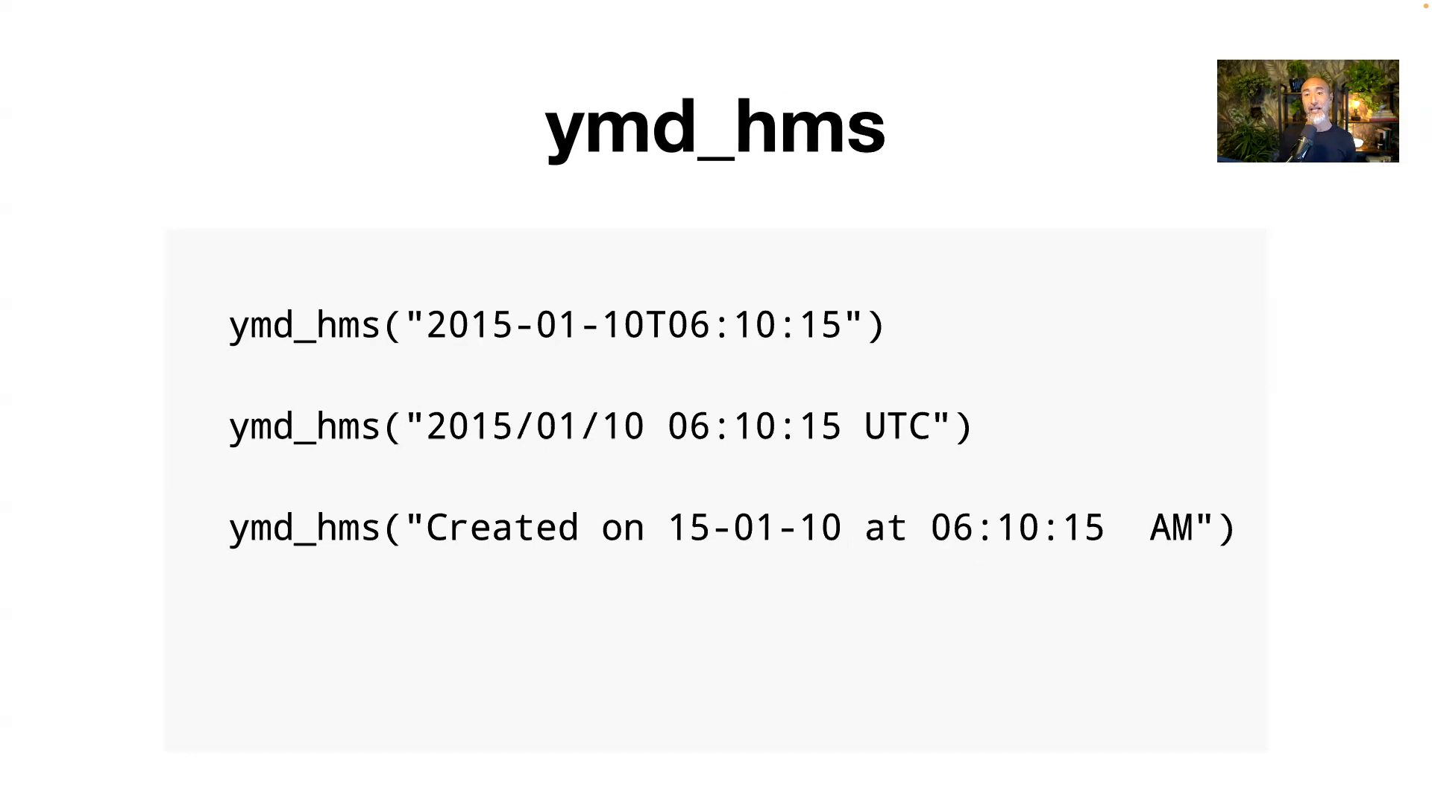
key("Right")
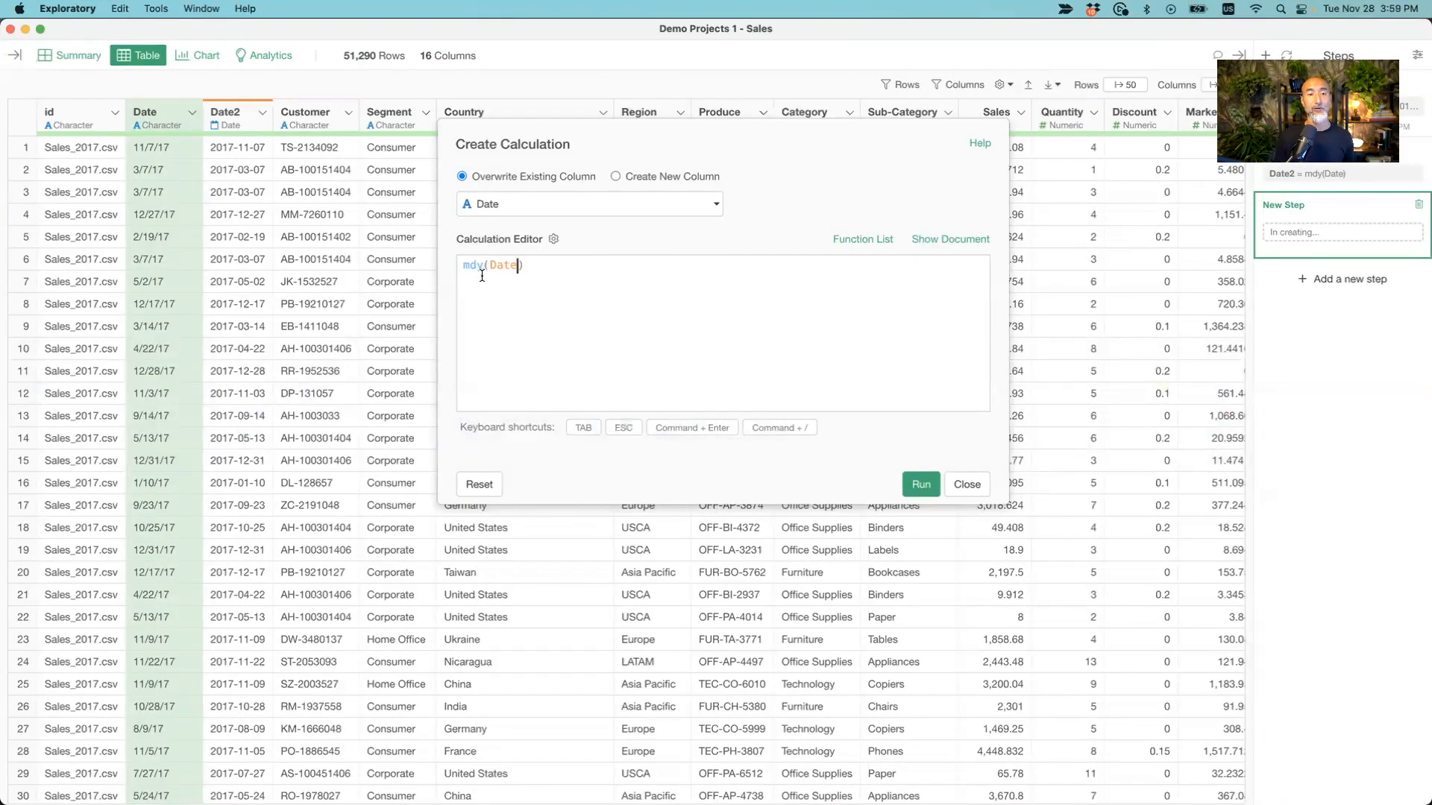
- Run the mdy(Date) calculation to overwrite the Date column, and compare the column's summary before and after that step
left_click(919, 485)
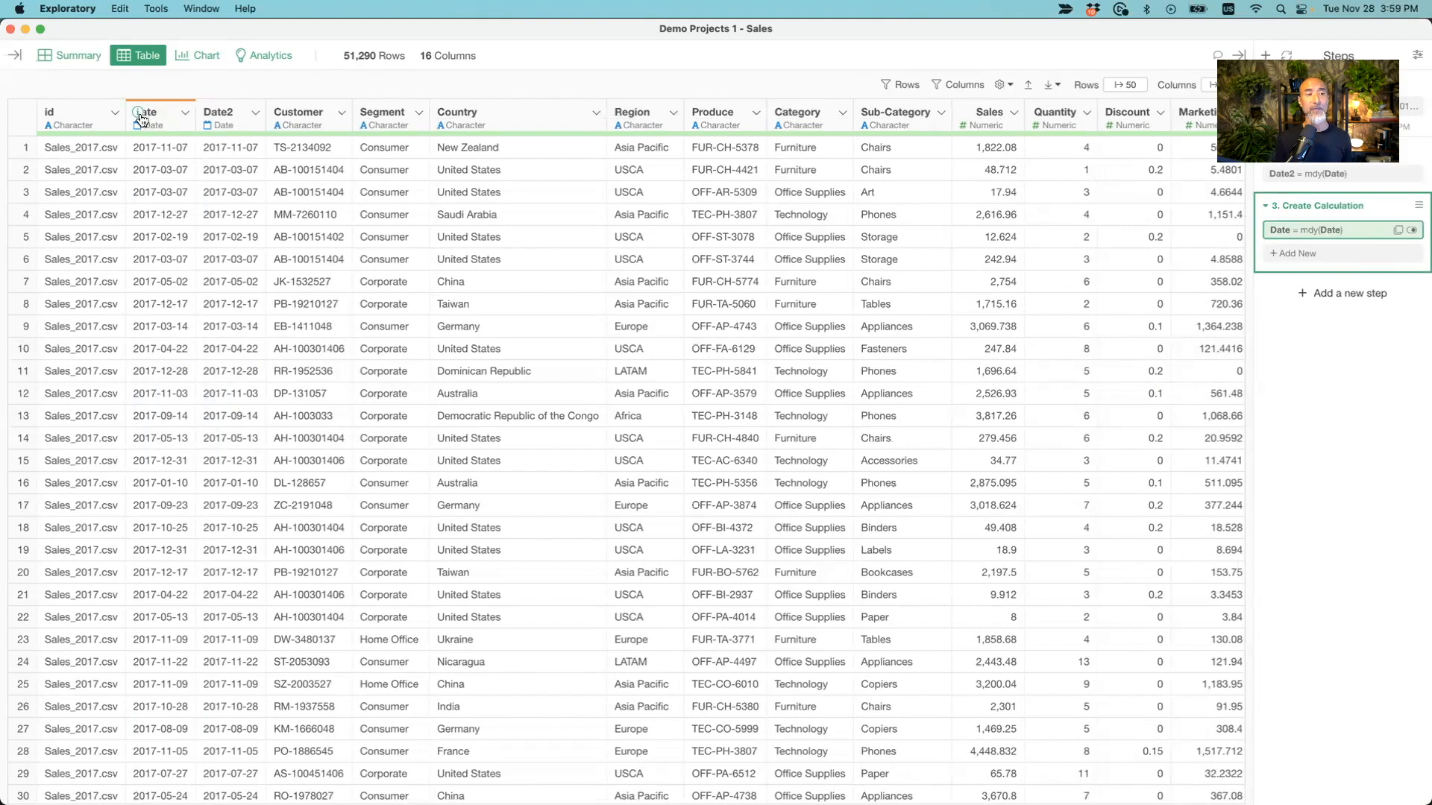
left_click(141, 116)
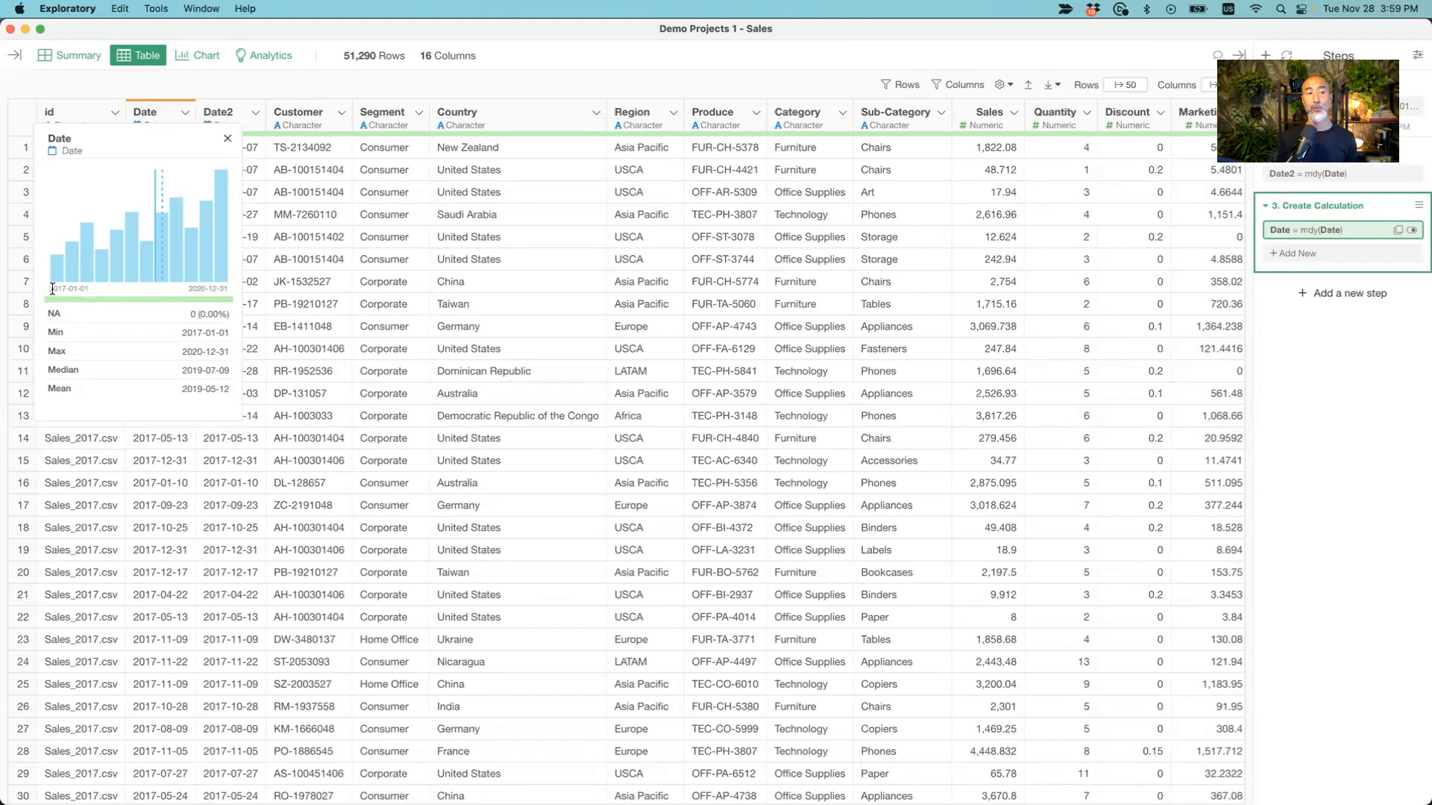
left_click(67, 54)
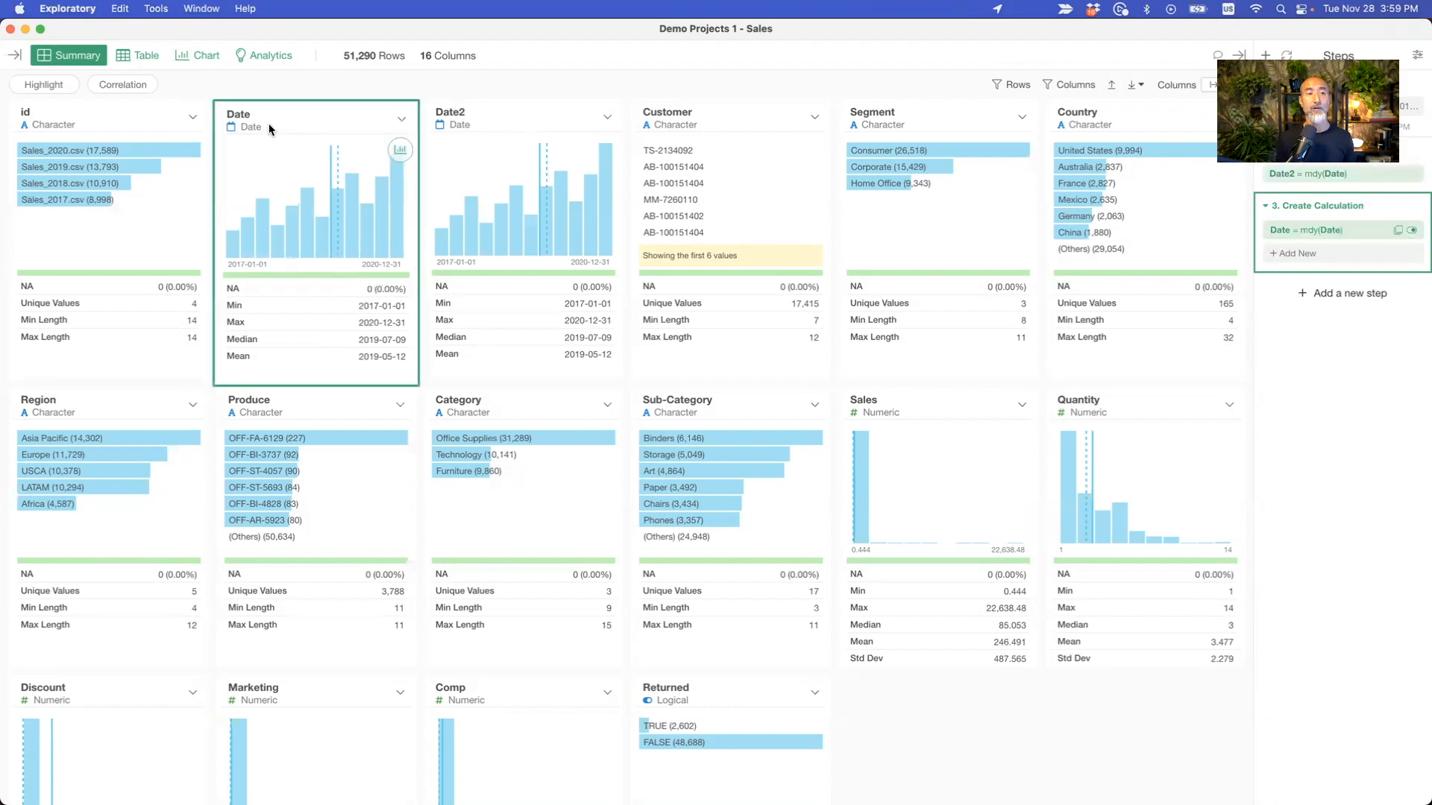
left_click(1387, 173)
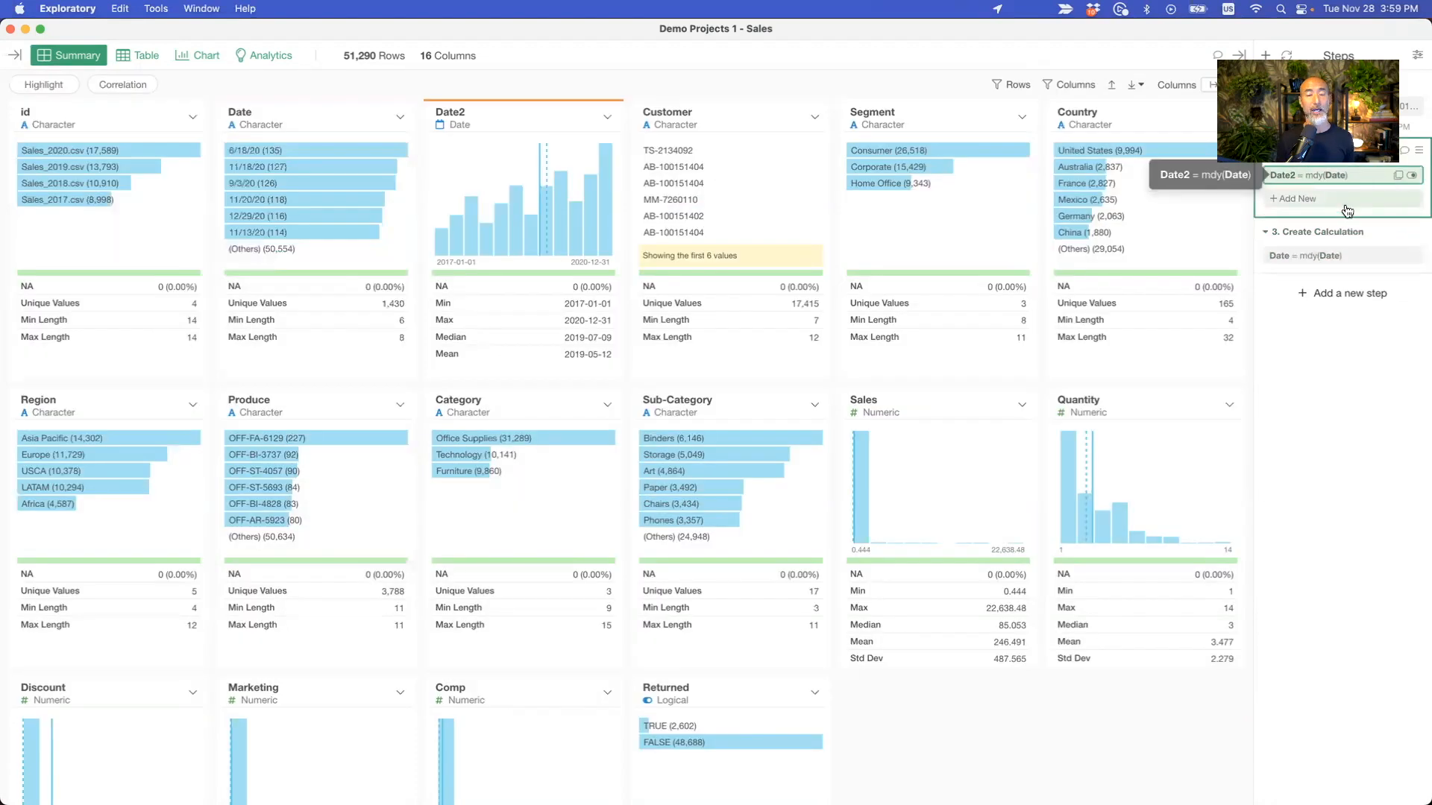
left_click(1327, 236)
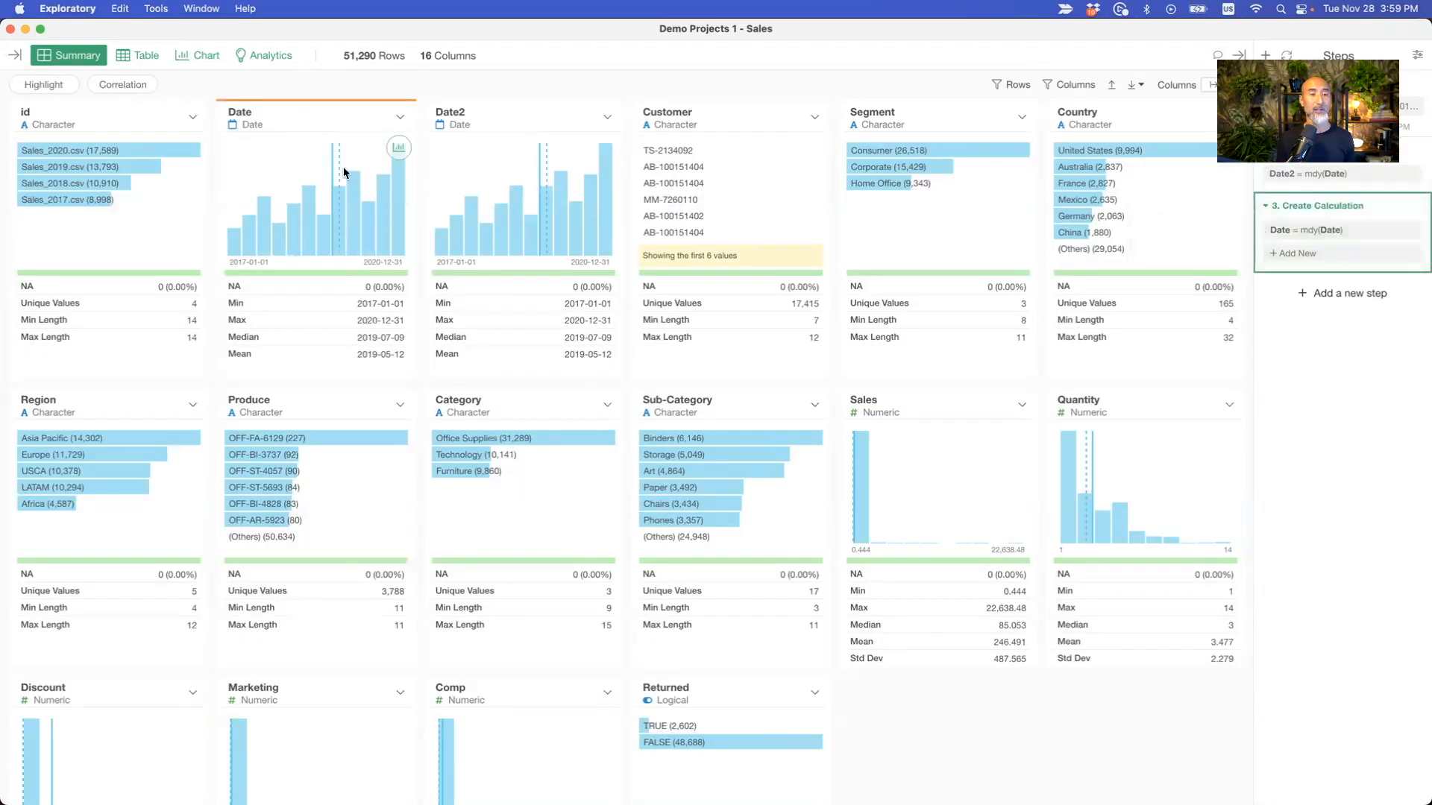
- Move the bar chart's pin to the third step, Create Calculation, so it plots the converted Date column
left_click(201, 62)
left_click(626, 256)
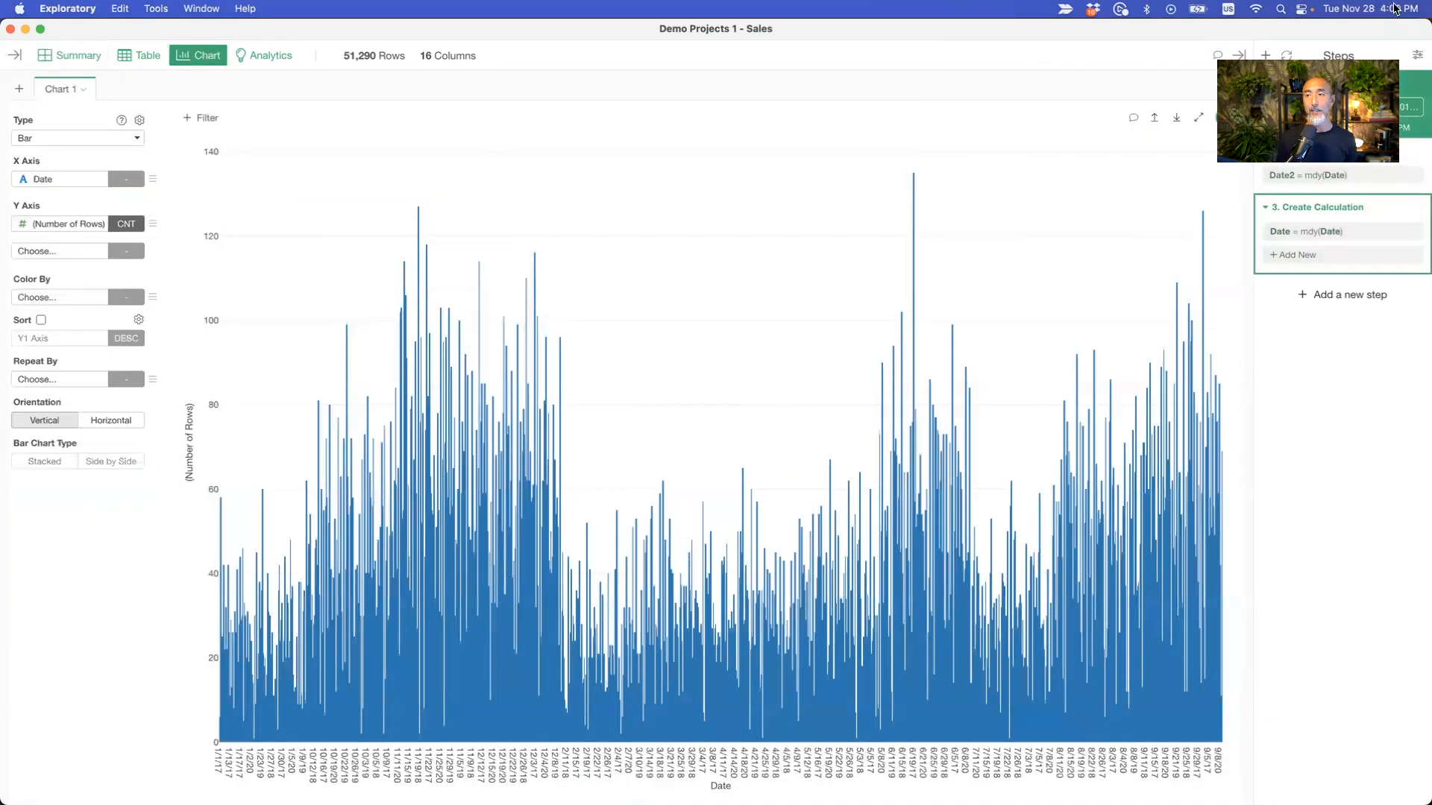
left_click_drag(1226, 117, 1316, 238)
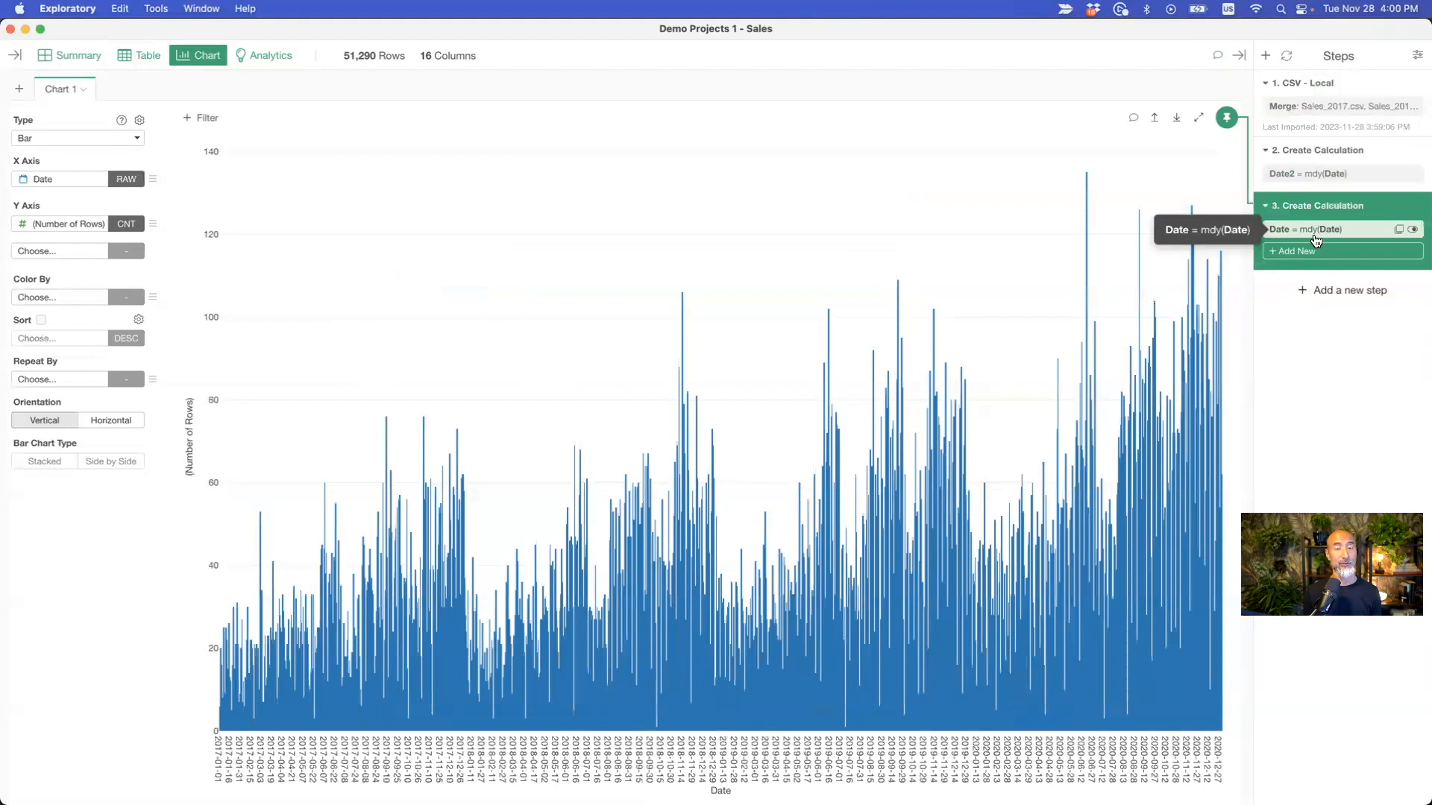
- Round the dates on the bar chart's X axis to Month
left_click(127, 180)
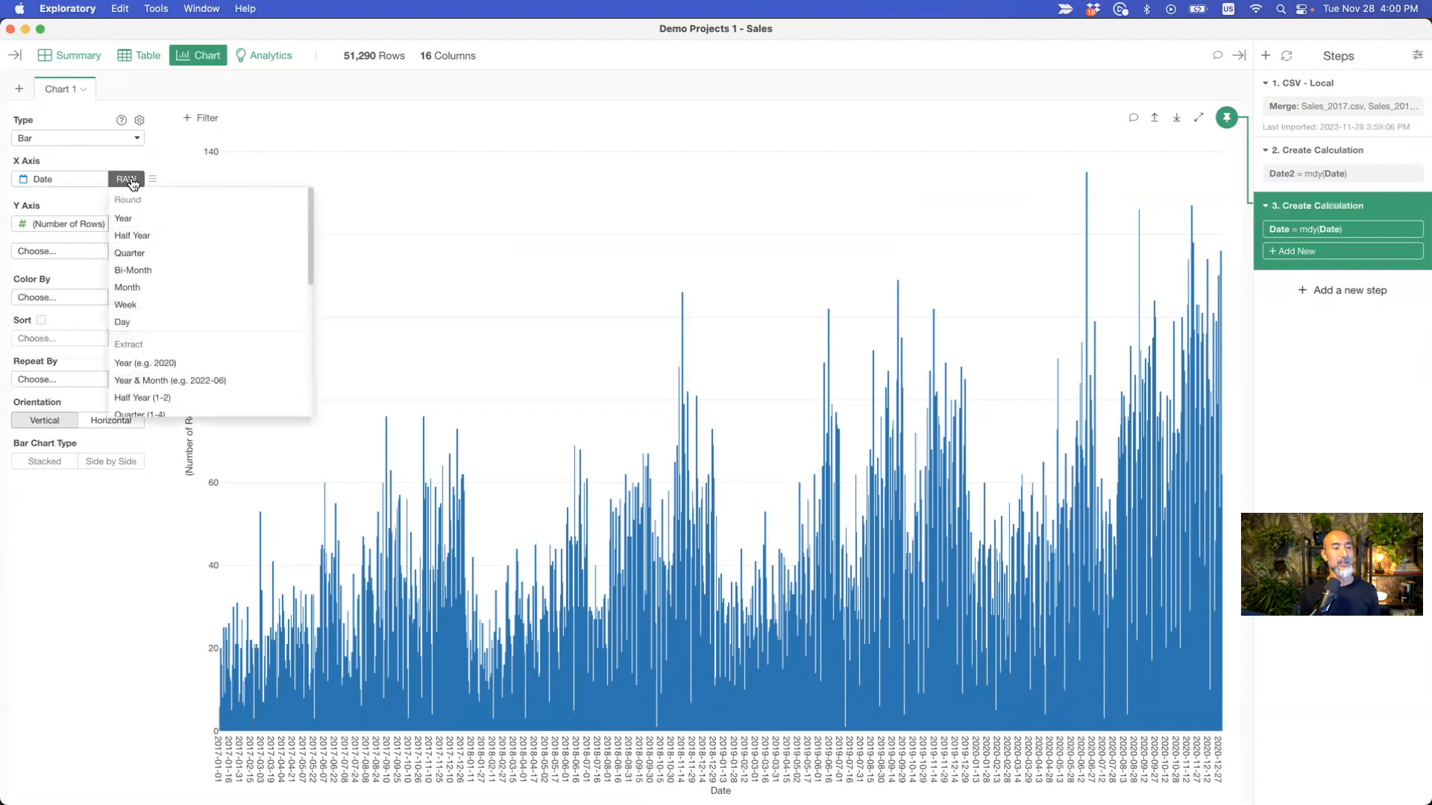
scroll(175, 280, "down", 10)
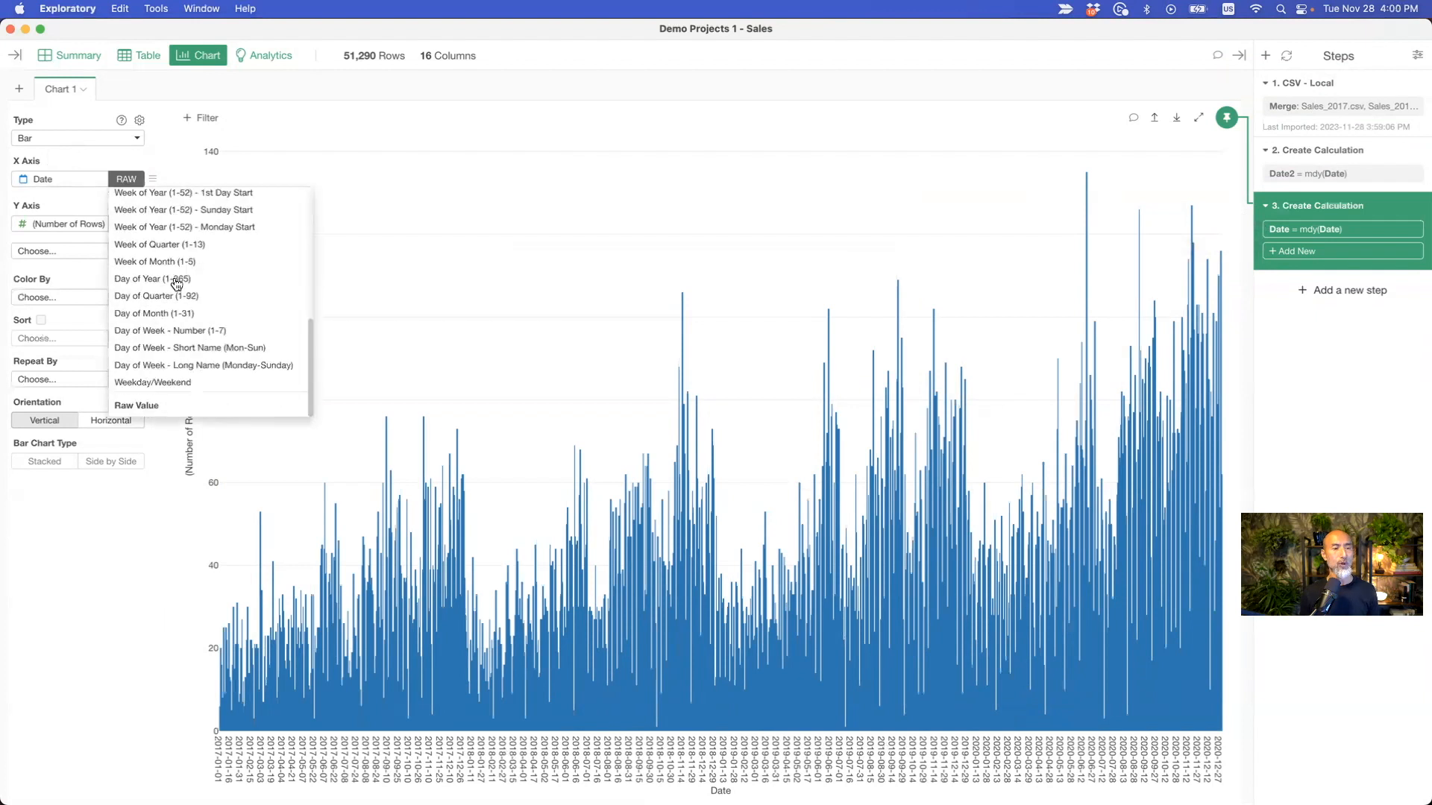
left_click(133, 184)
left_click(132, 182)
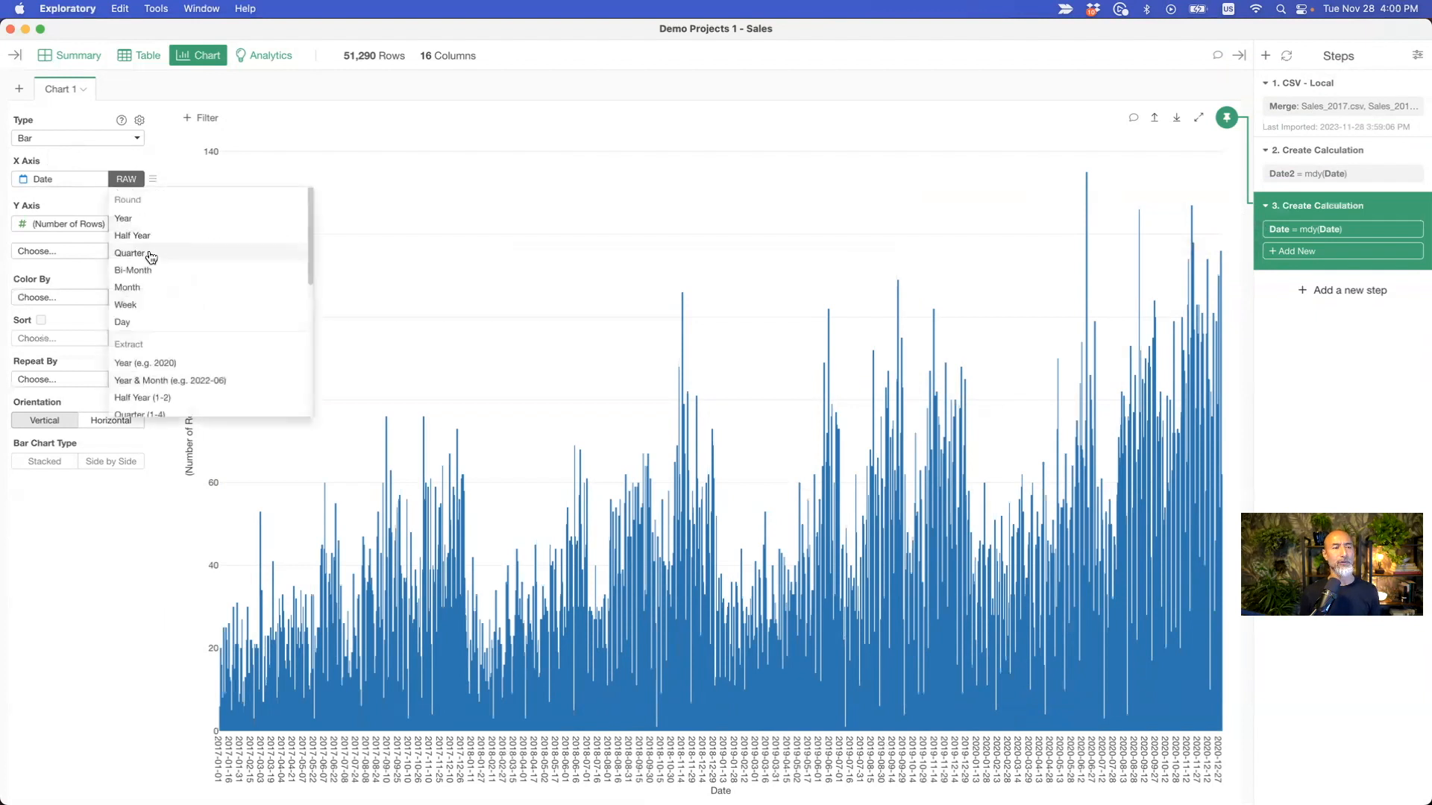
left_click(155, 291)
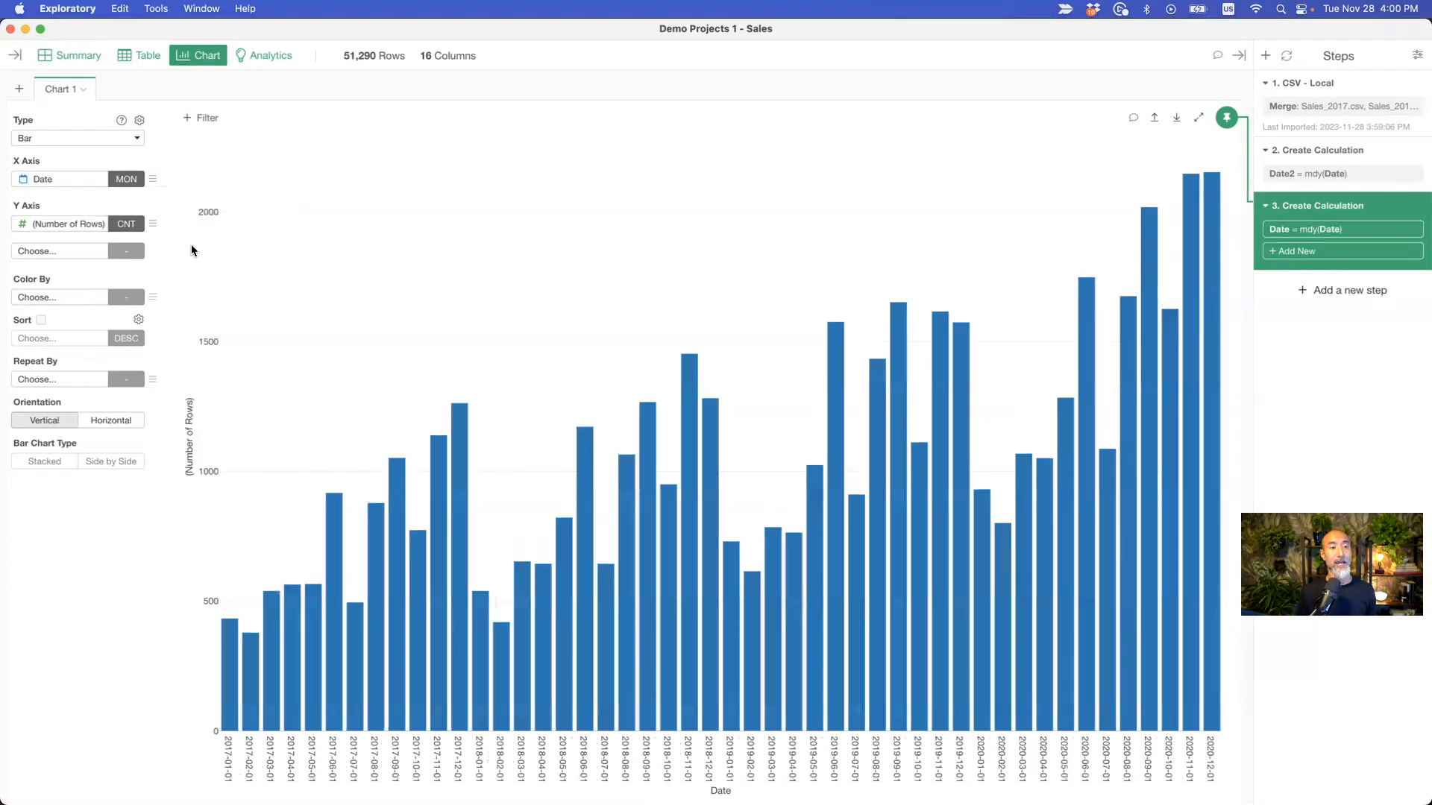
- Plot Sales on the bar chart's Y axis and round the X axis dates to Week
left_click(61, 223)
scroll(58, 339, "down", 3)
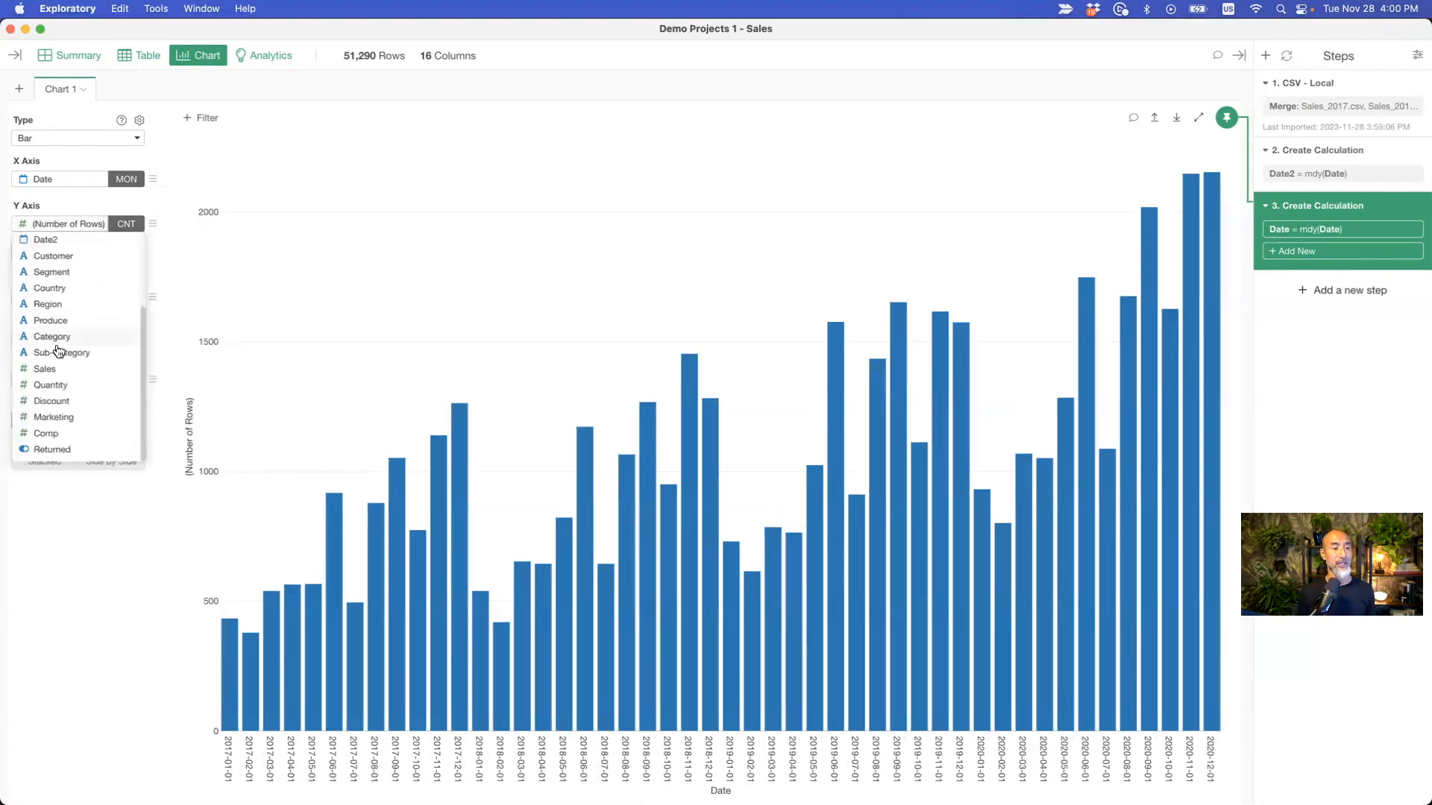
left_click(57, 369)
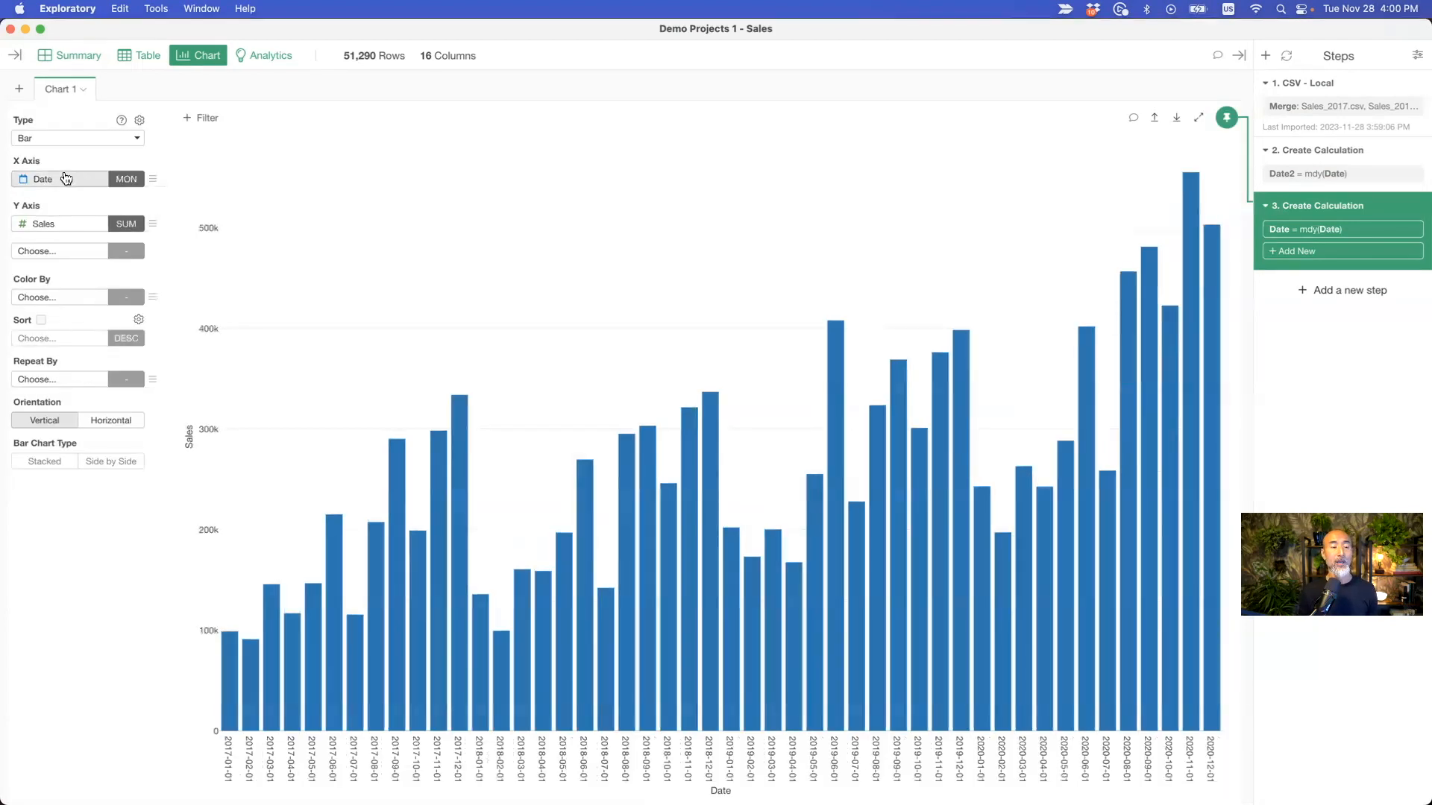
left_click(125, 179)
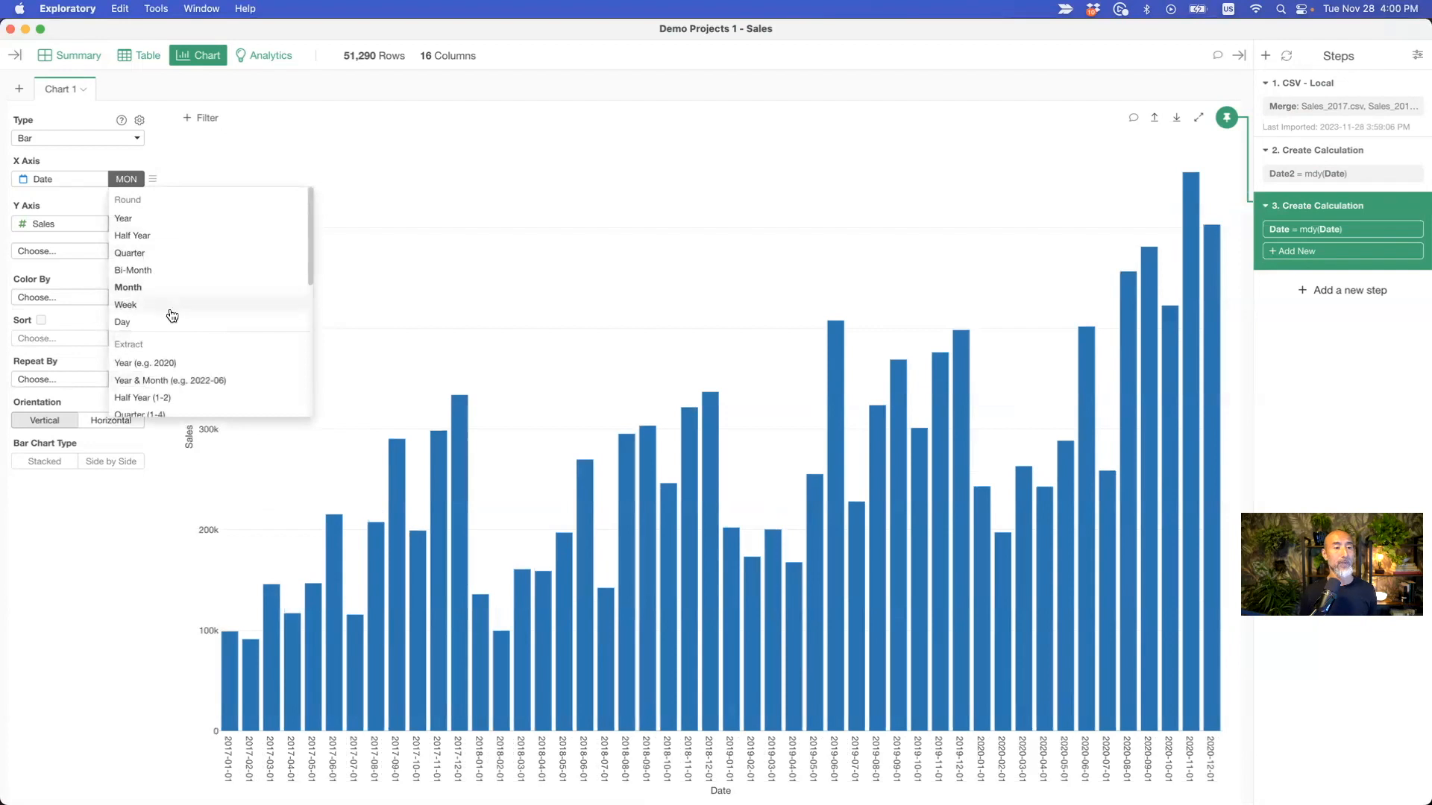
left_click(170, 303)
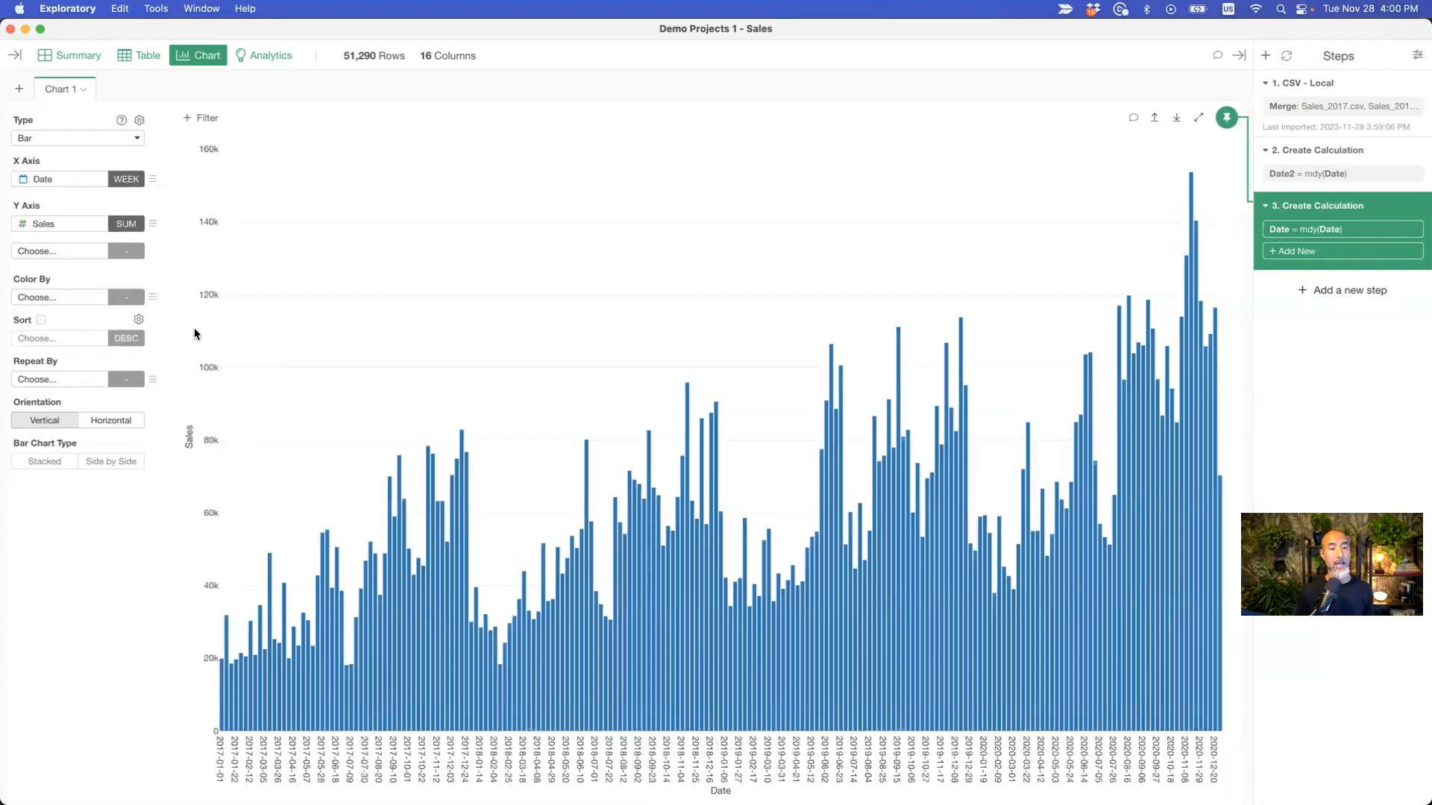